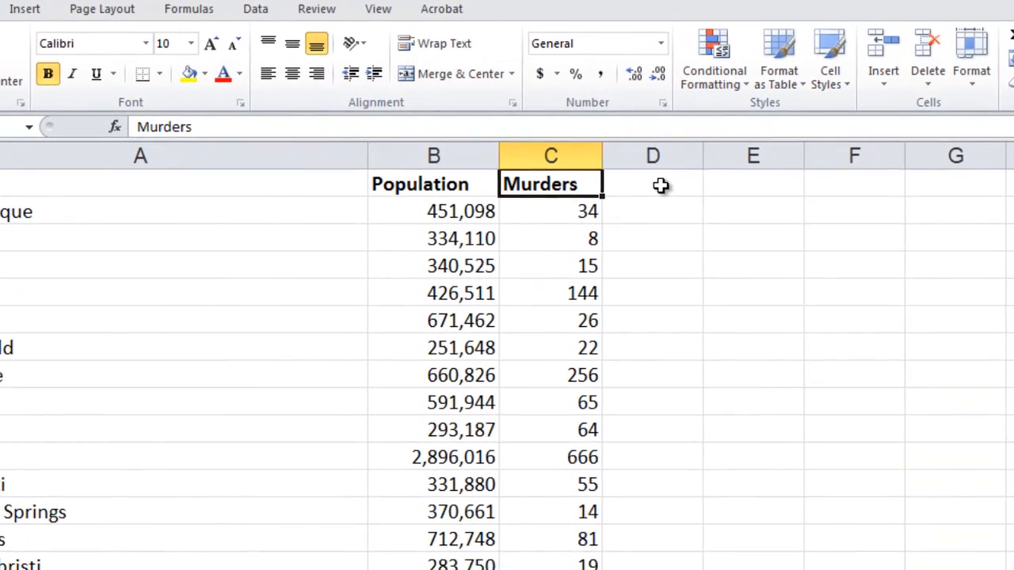
- Enter the header "Murders per 100,000 people" in cell D1, beside the Murders header
left_click(591, 161)
type("M")
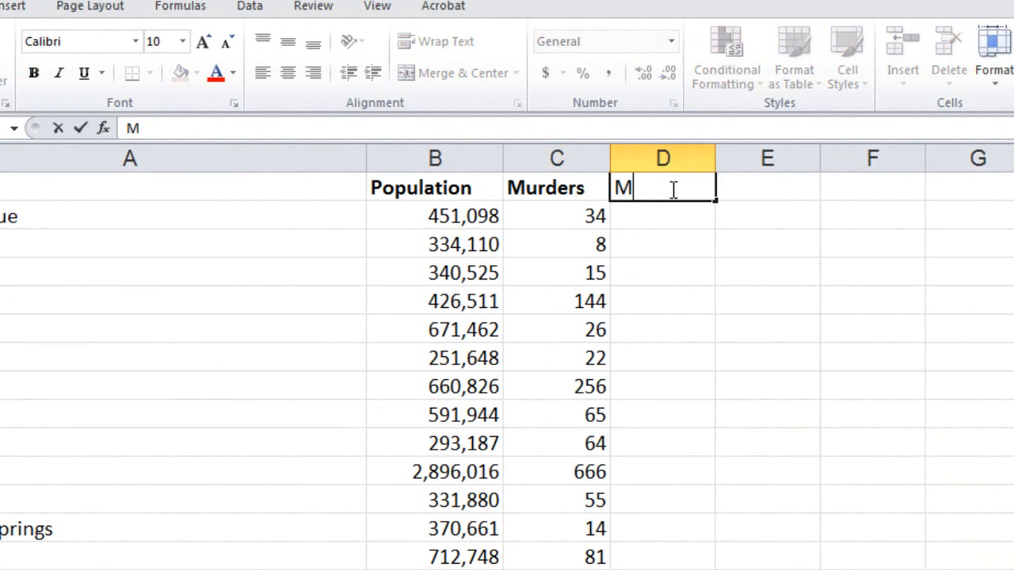
type("urders p")
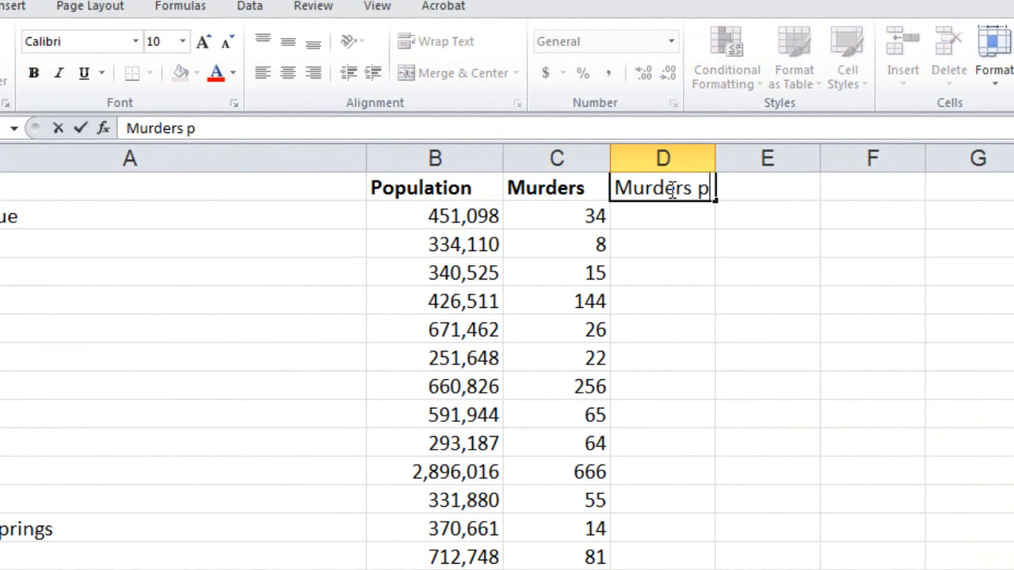
type("er 100,000 people")
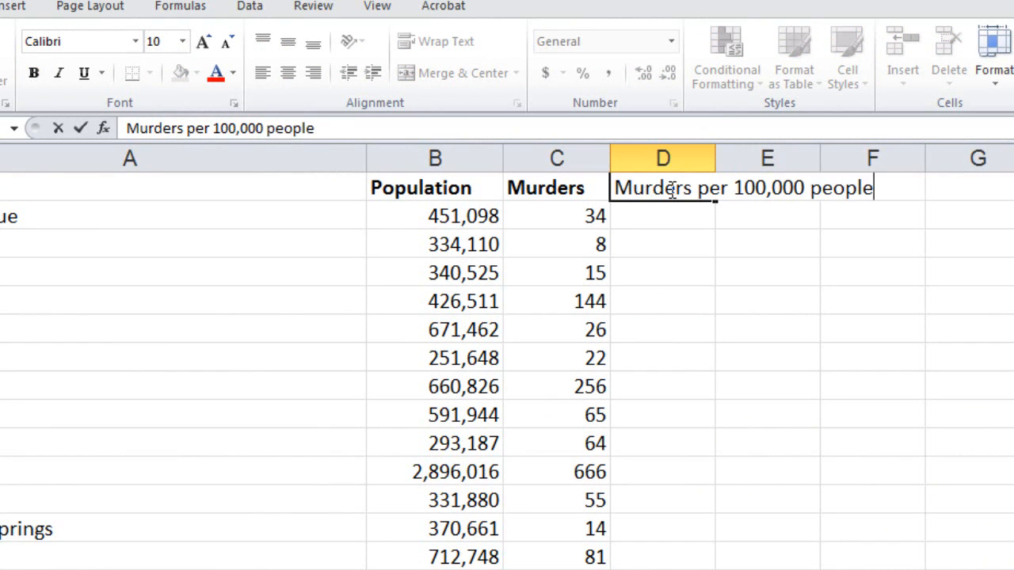
key("Return")
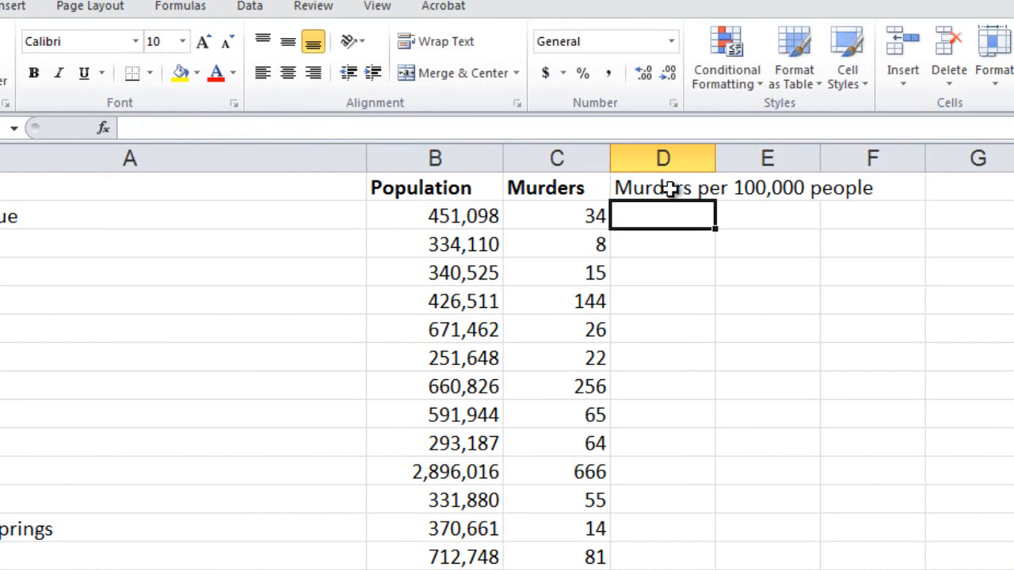
- Fit column D's width to its header text and make the header in D1 bold
double_click(713, 161)
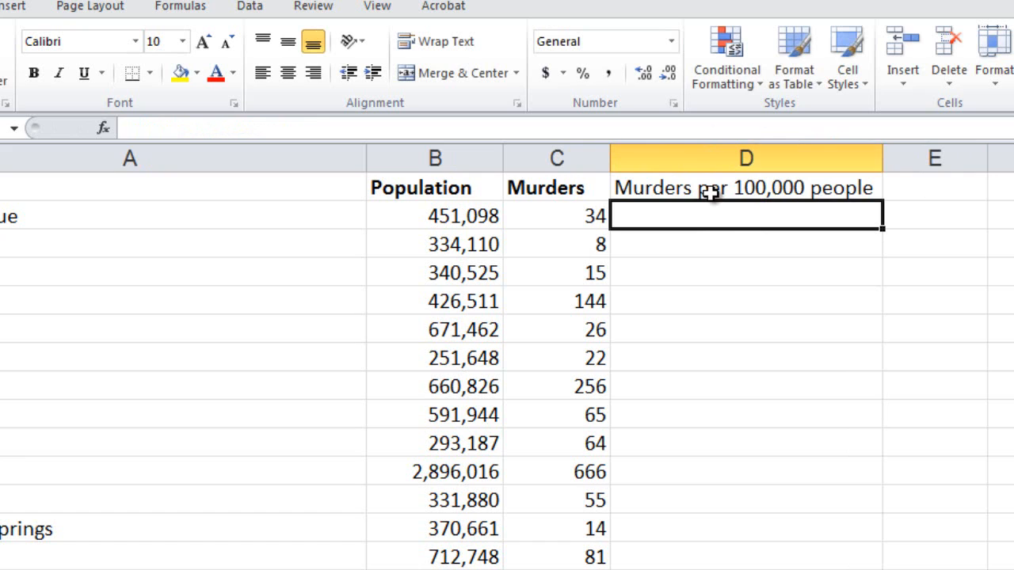
left_click(709, 193)
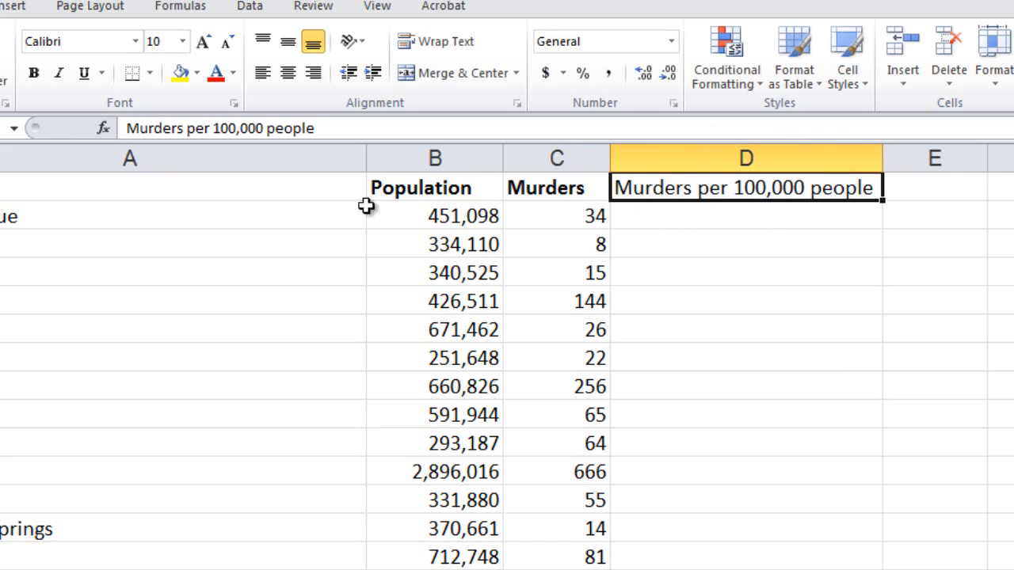
left_click(34, 74)
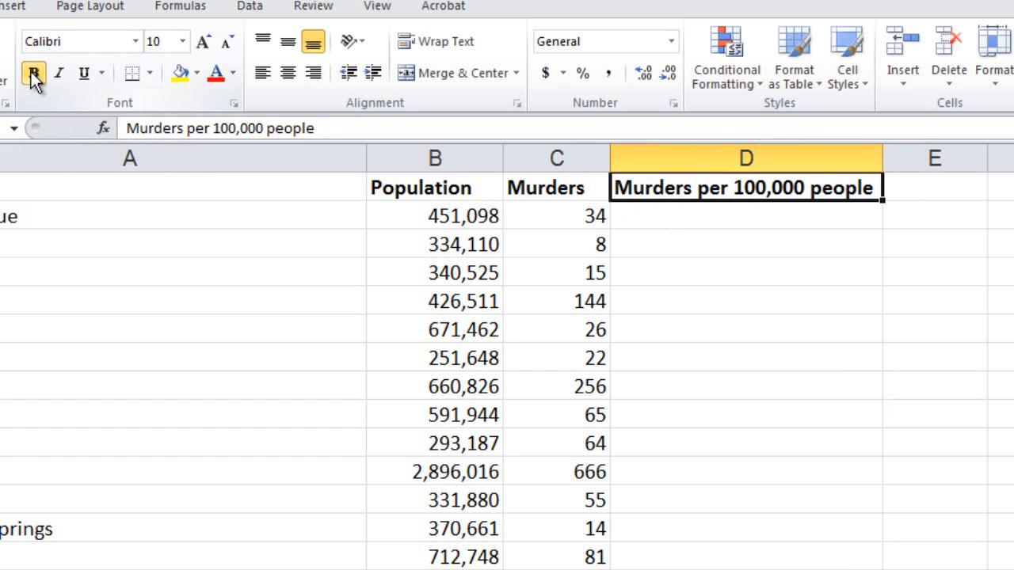
- Enter the formula =(C2/B2) in D2 to divide Albuquerque's murders by its population
left_click(672, 219)
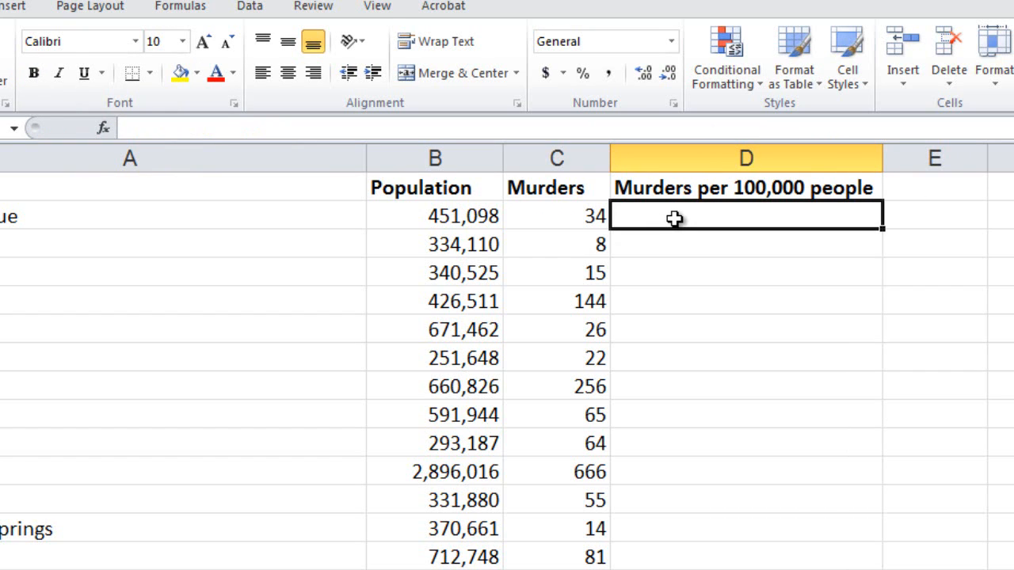
type("=(")
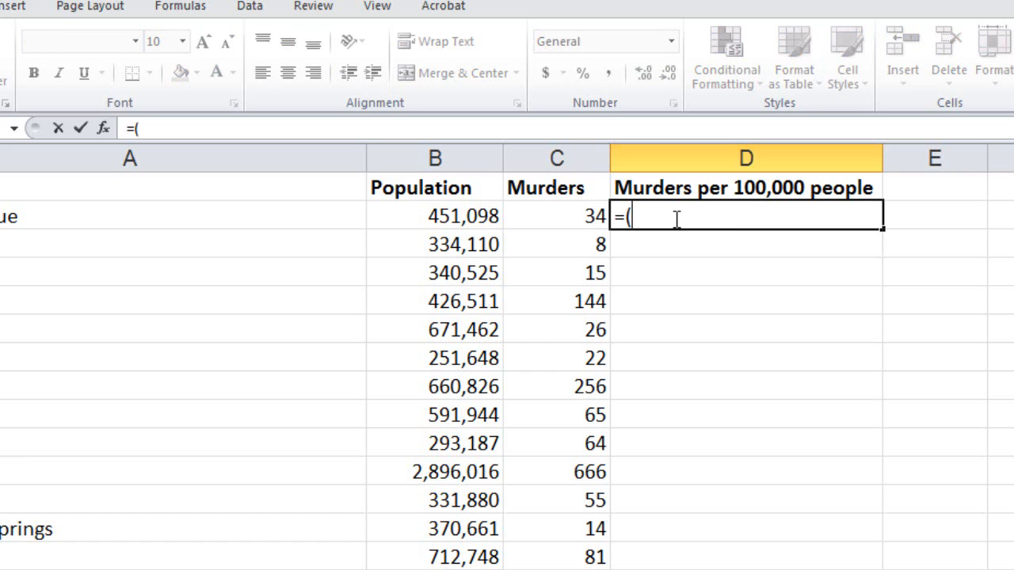
key("Left")
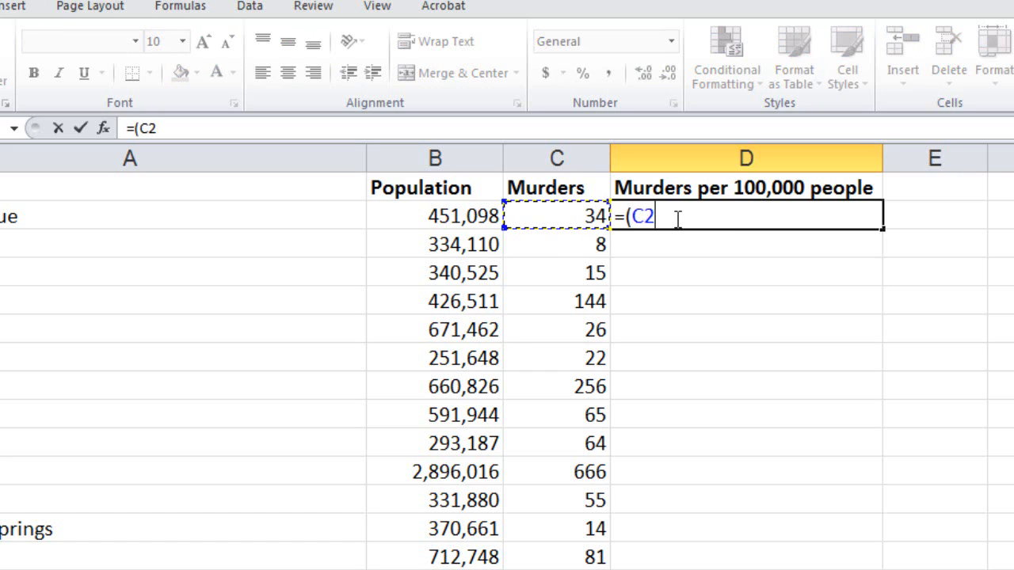
type("/")
key("Left")
key("Left")
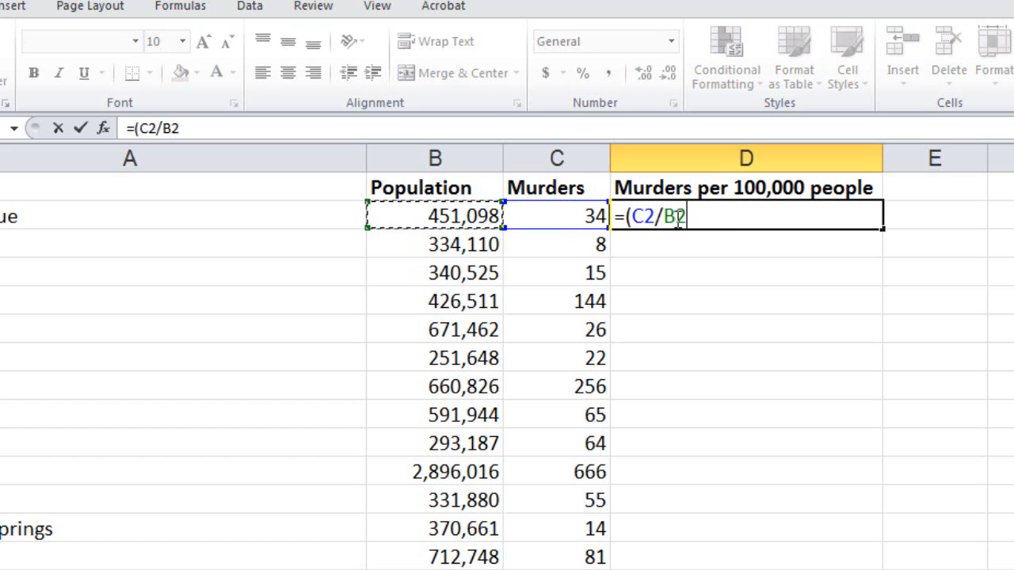
type(")")
key("Return")
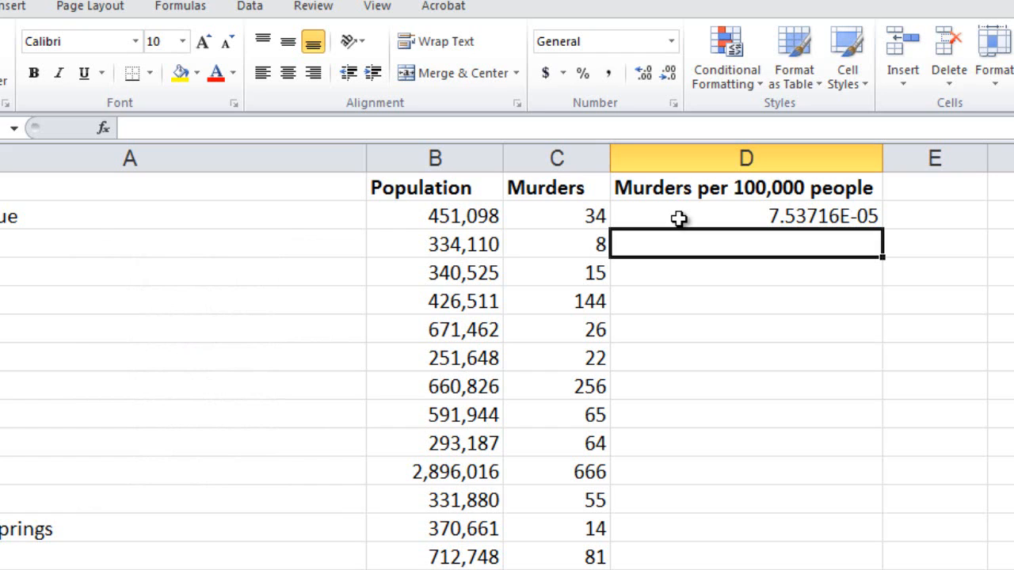
- Replace the formula in D2 with =(C2/B2)*100000 to calculate Albuquerque's murder rate per 100,000 people
left_click(679, 219)
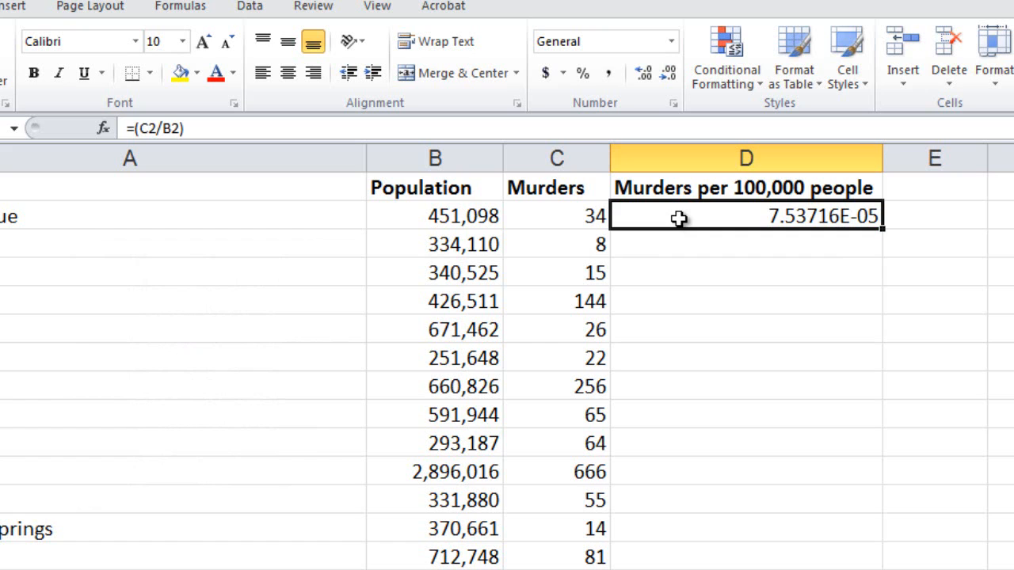
key("Delete")
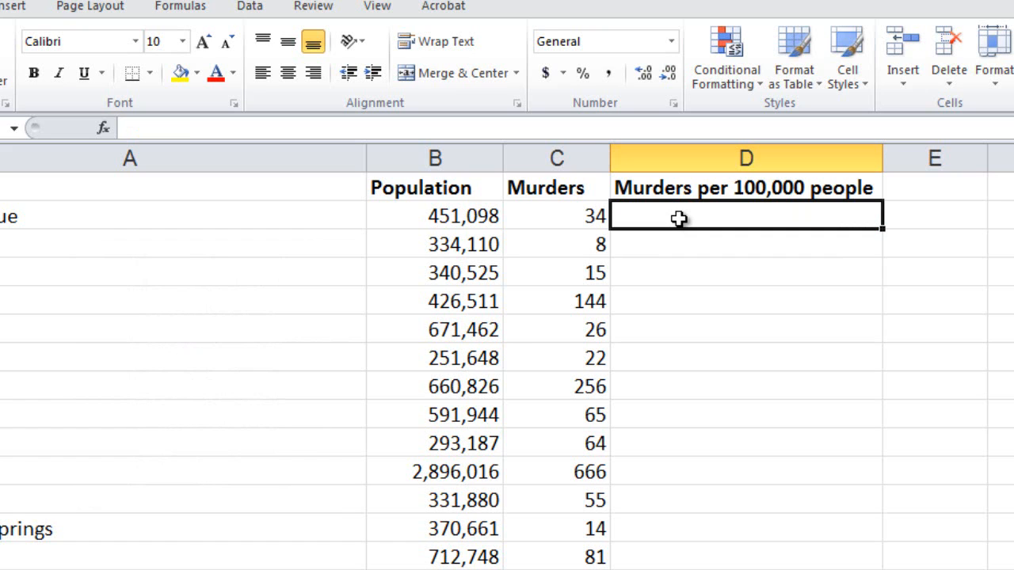
type("=")
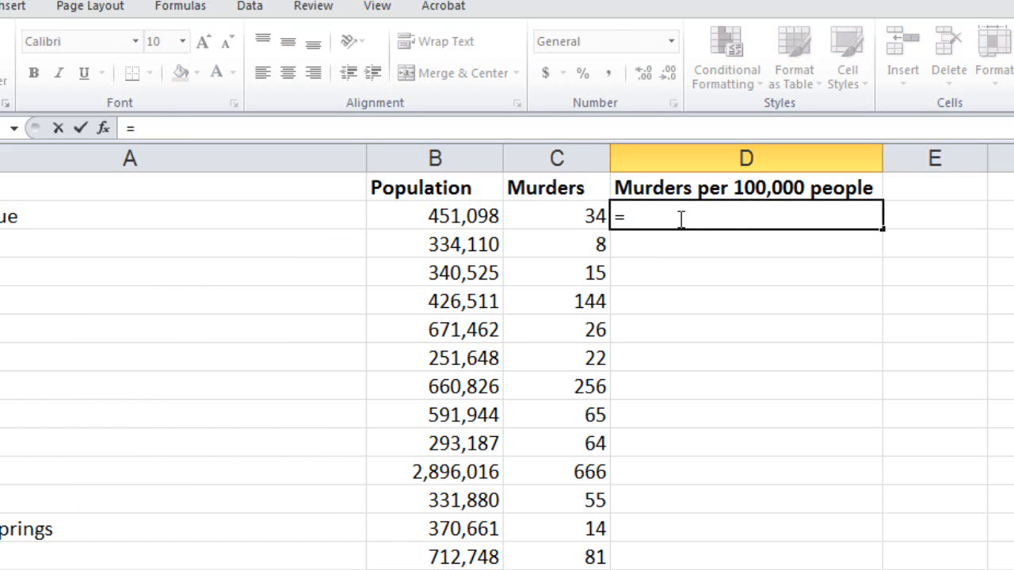
type("(")
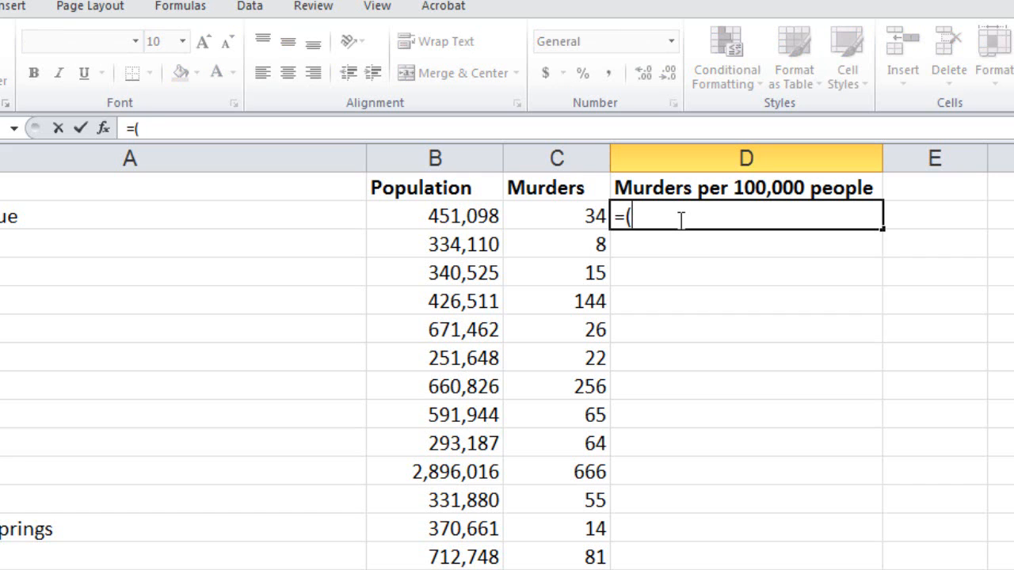
key("Left")
type("/")
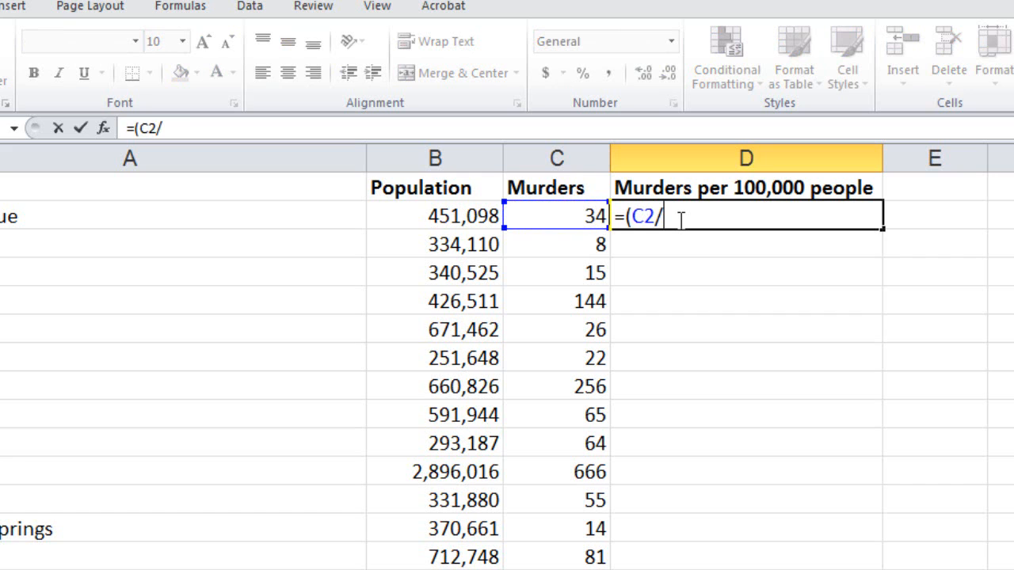
key("Left")
key("Left")
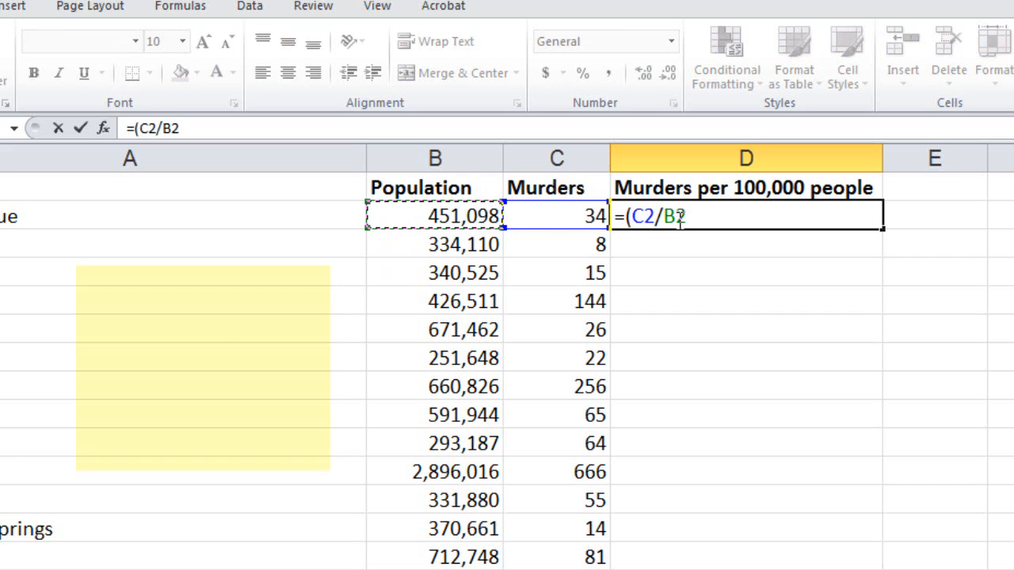
type(")")
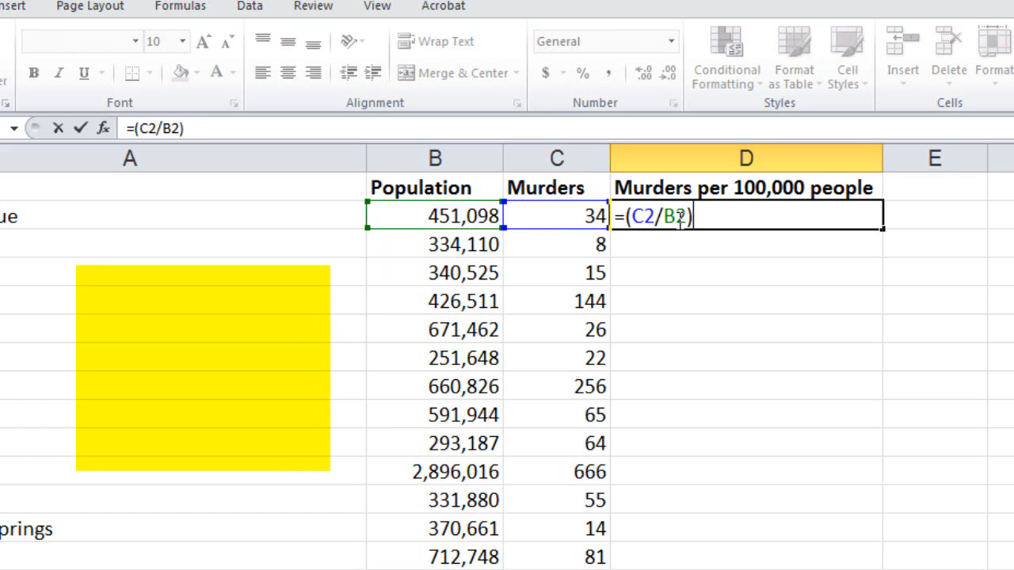
type("*10")
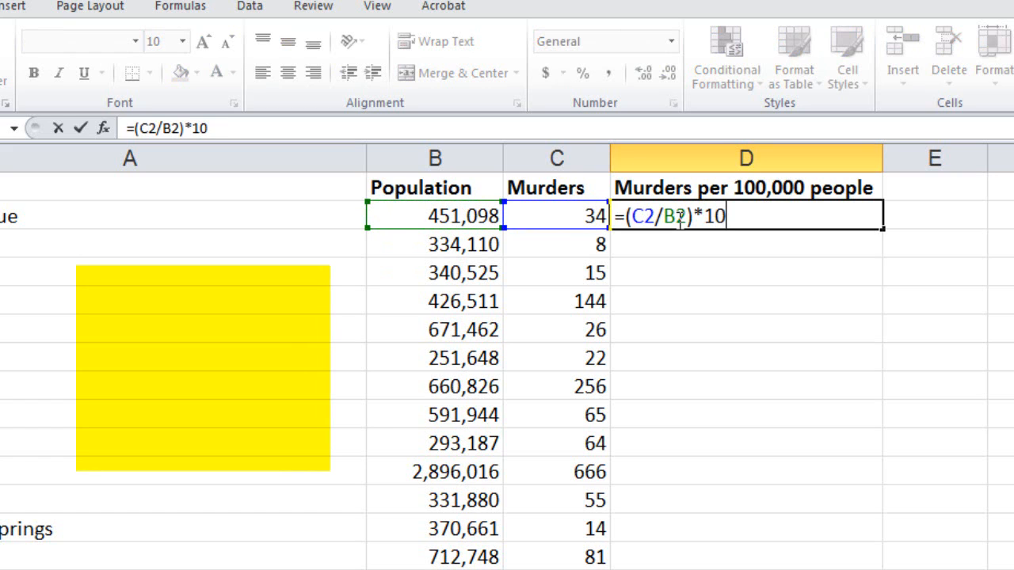
type("0000")
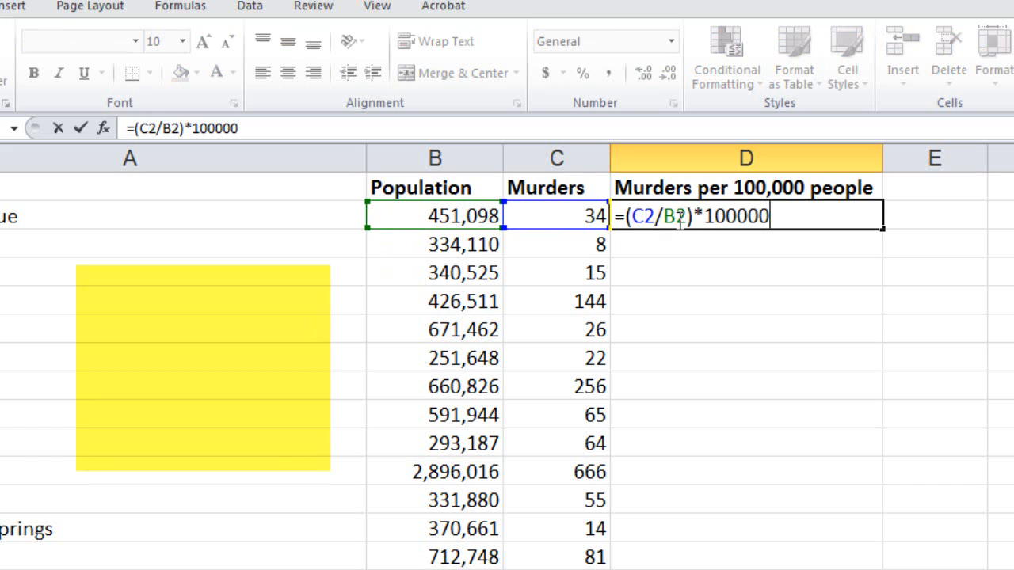
key("Return")
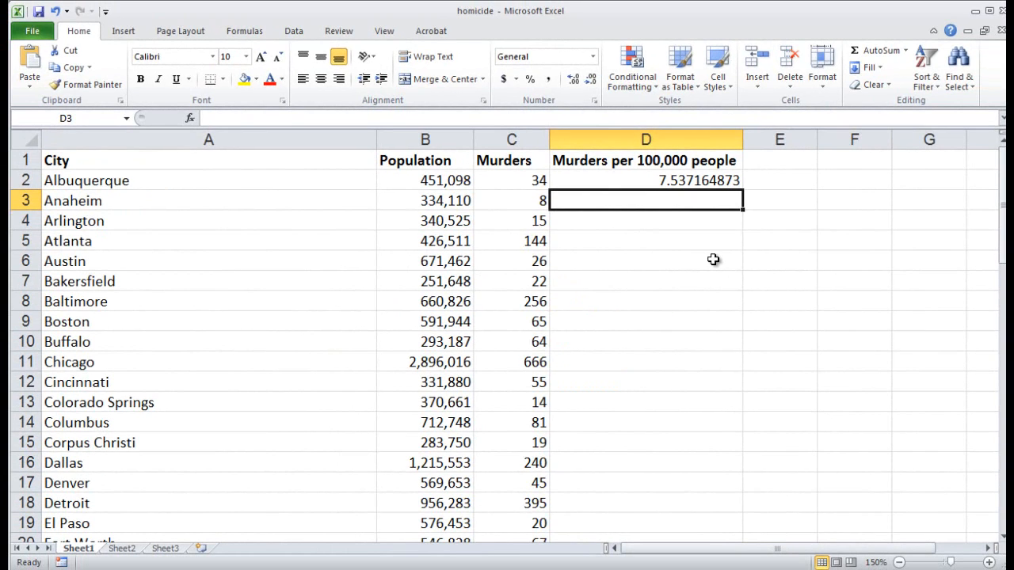
- Copy the rate formula from D2 into D3:D62 so that every city down to Wichita has a murder rate
key("Up")
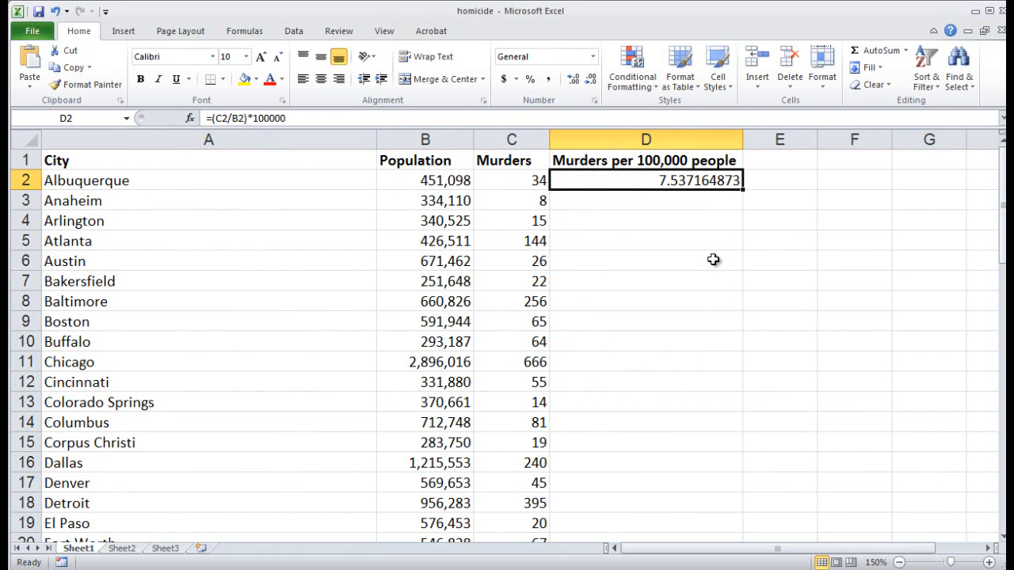
key("ctrl+c")
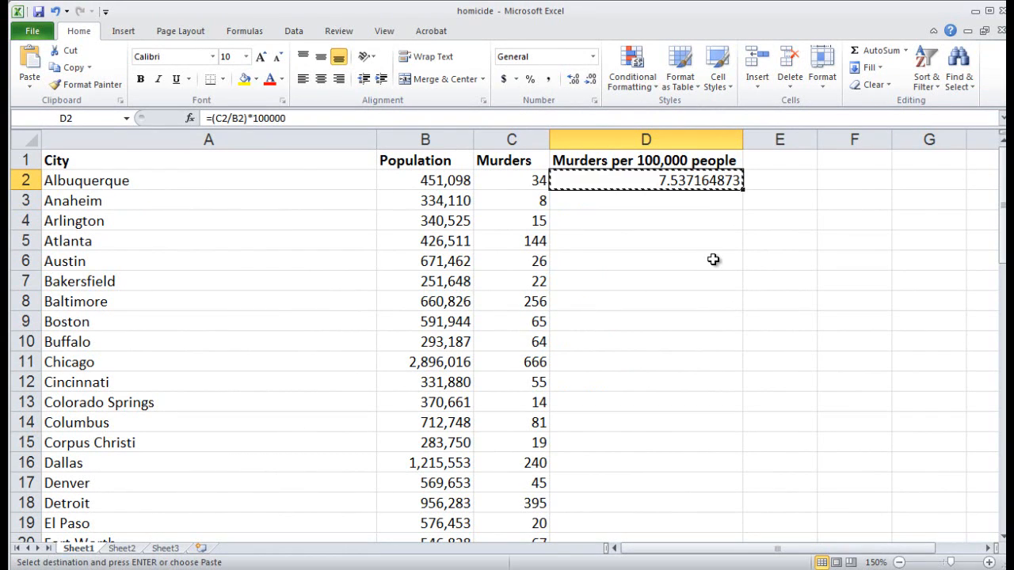
key("Down")
key("shift+Down")
key("shift+Down")
key("shift+Down")
key("shift+Down")
key("shift+Down")
key("shift+Down")
key("shift+Down")
key("shift+Down")
key("shift+Down")
key("shift+Down")
key("shift+Down")
key("shift+Down")
key("shift+Down")
key("shift+Down")
key("shift+Down")
key("shift+Down")
key("shift+Down")
key("shift+Down")
key("shift+Down")
key("shift+Down")
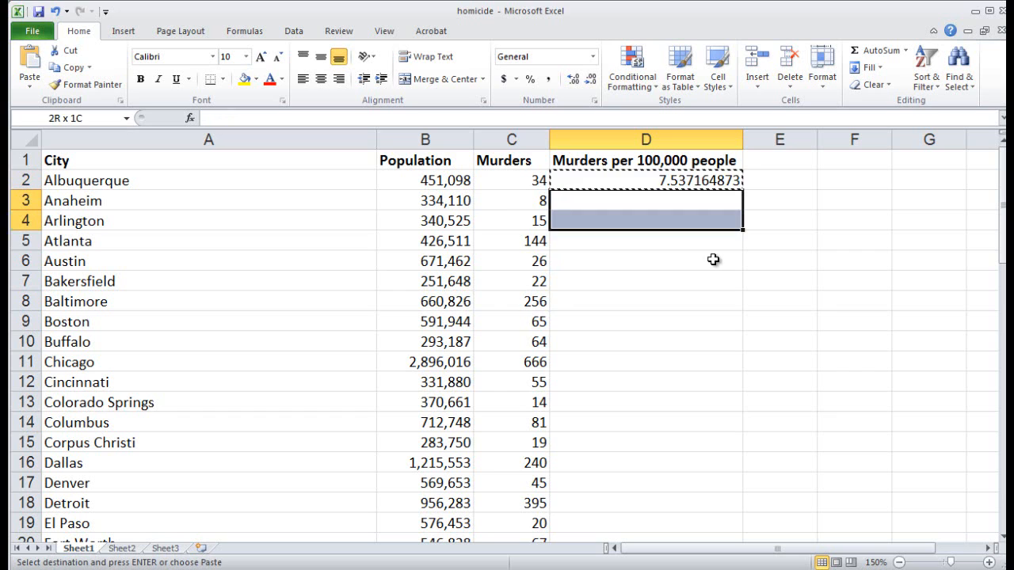
key("shift+Down")
key("shift+Down")
key("shift+Down")
key("shift+Down")
key("shift+Down")
key("shift+Down")
key("shift+Down")
key("shift+Down")
key("shift+Down")
key("shift+Down")
key("shift+Down")
key("shift+Down")
key("shift+Down")
key("shift+Down")
key("shift+Down")
key("shift+Down")
key("shift+Down")
key("shift+Down")
key("shift+Down")
key("shift+Down")
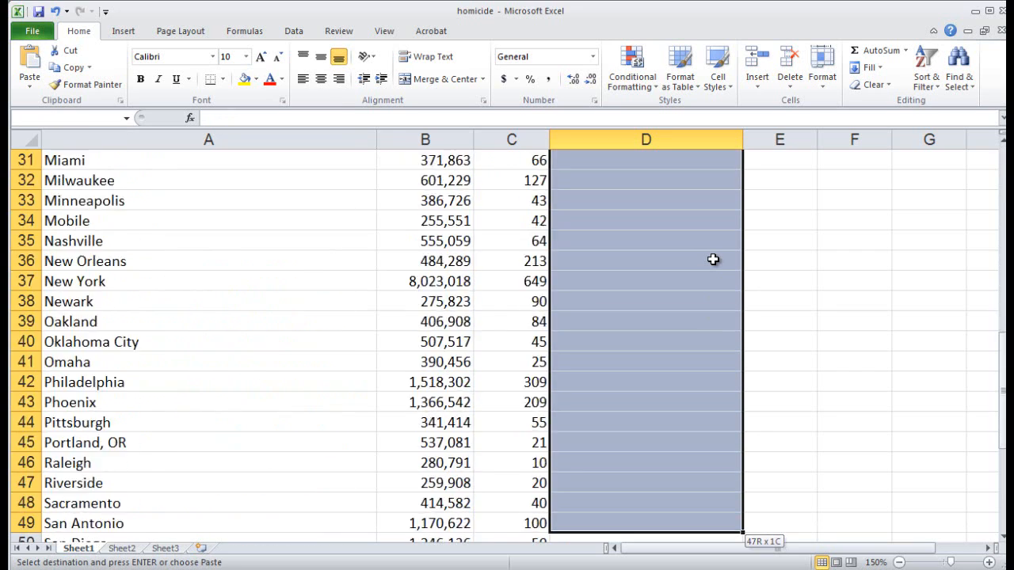
key("shift+Up")
key("shift+Up")
key("shift+Up")
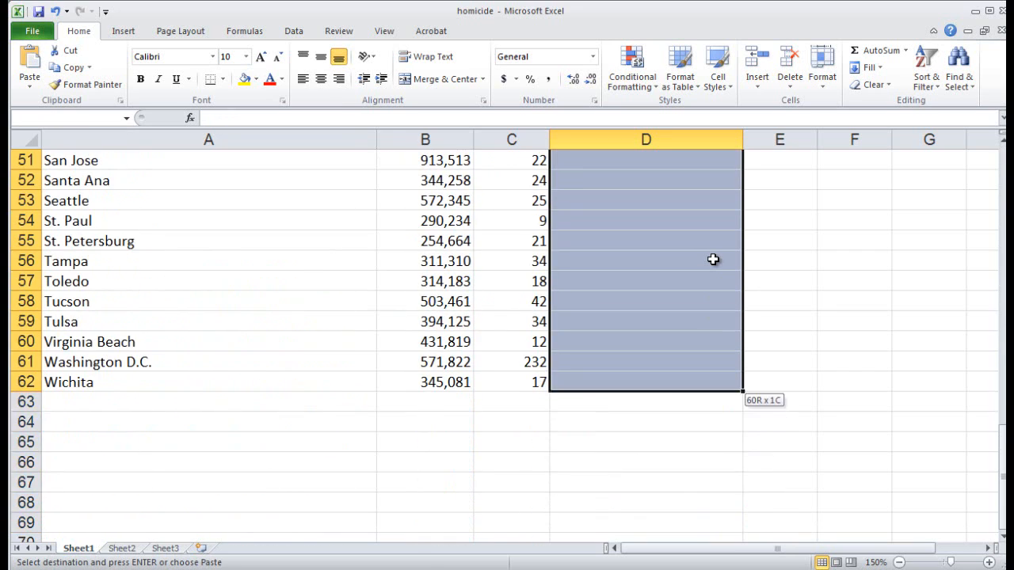
key("ctrl+v")
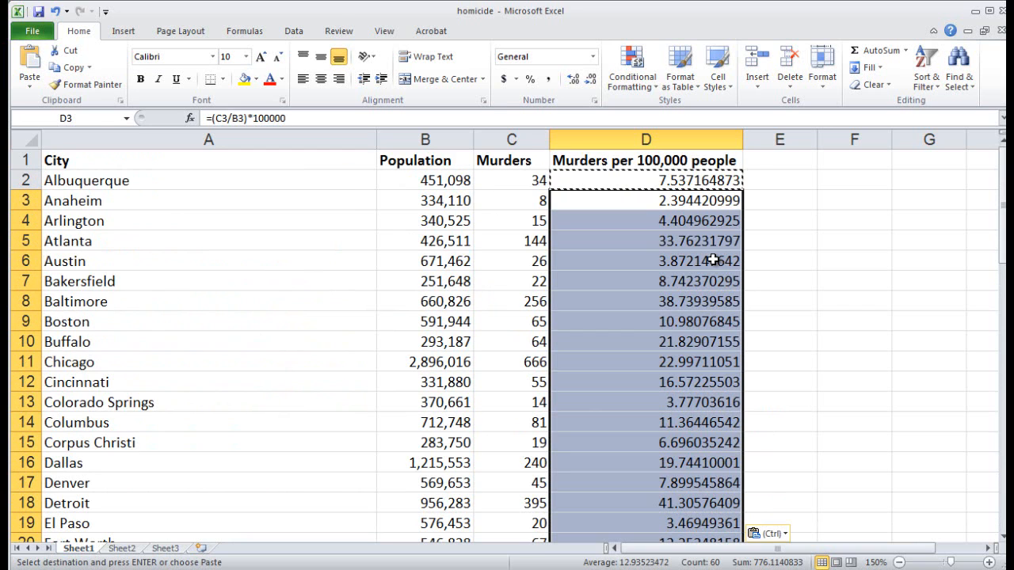
key("Escape")
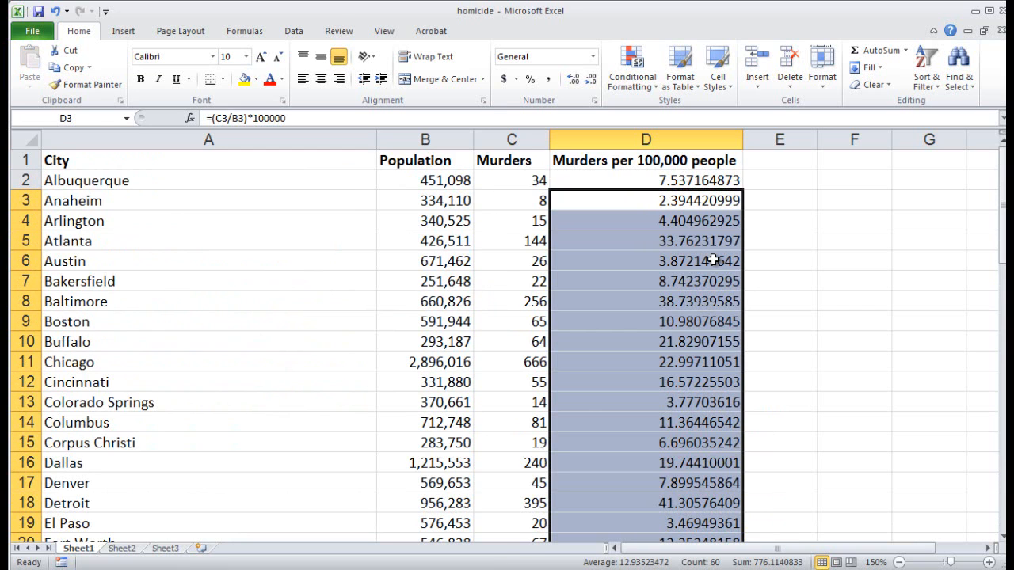
key("Down")
key("Up")
key("Up")
key("Right")
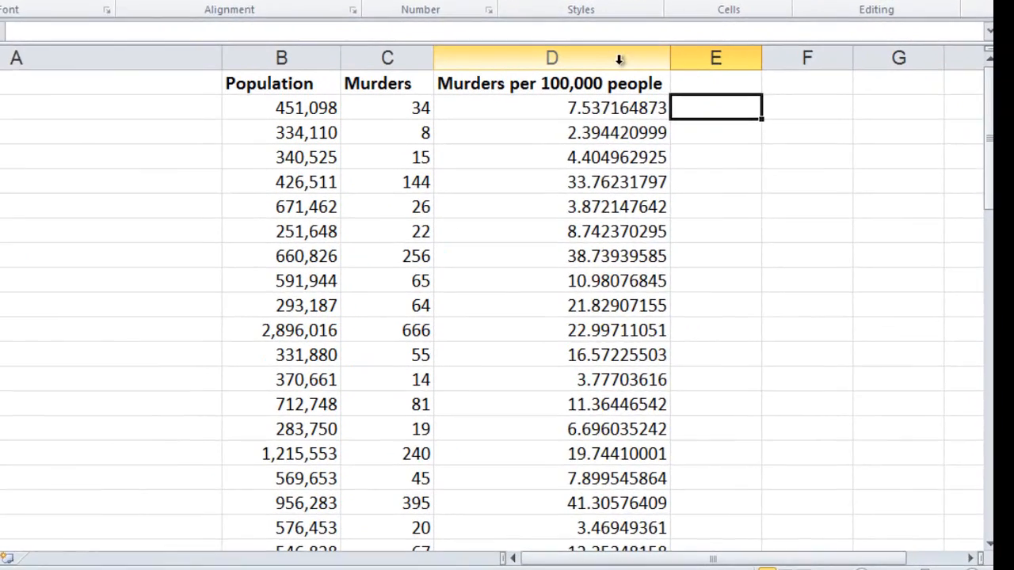
- Format the murder rates in column D with the Number category and 0 decimal places
left_click(702, 140)
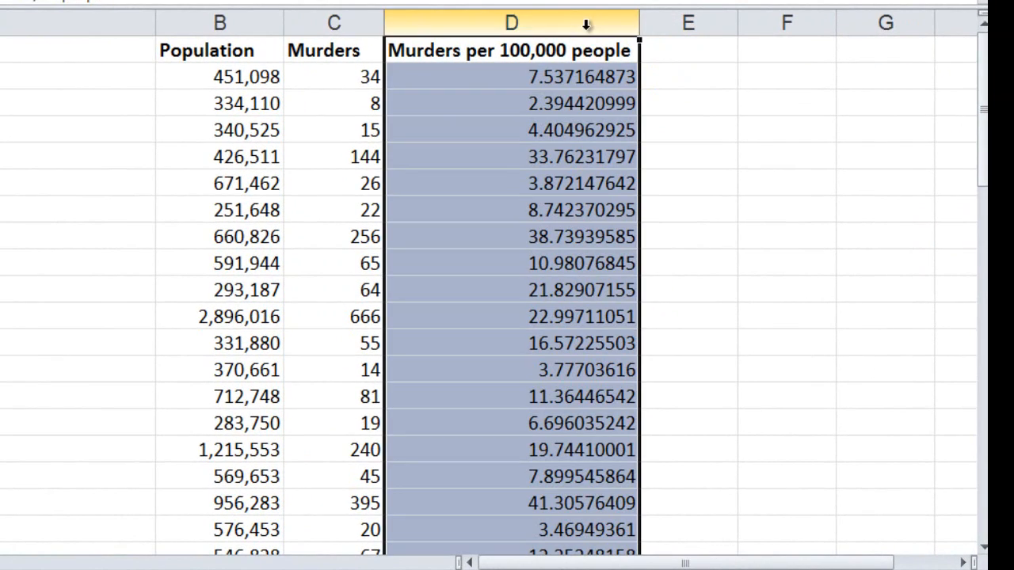
right_click(560, 161)
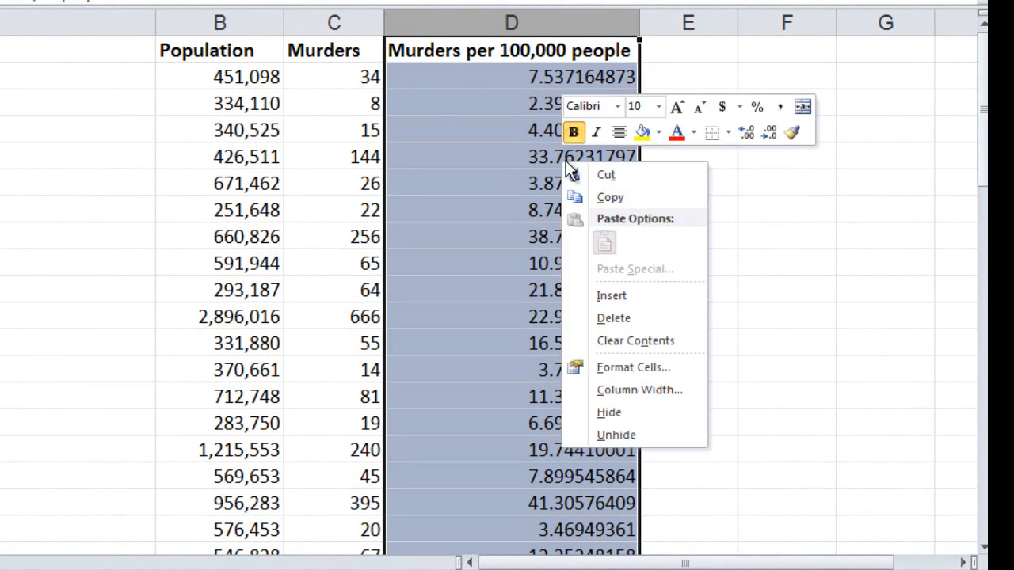
left_click(619, 372)
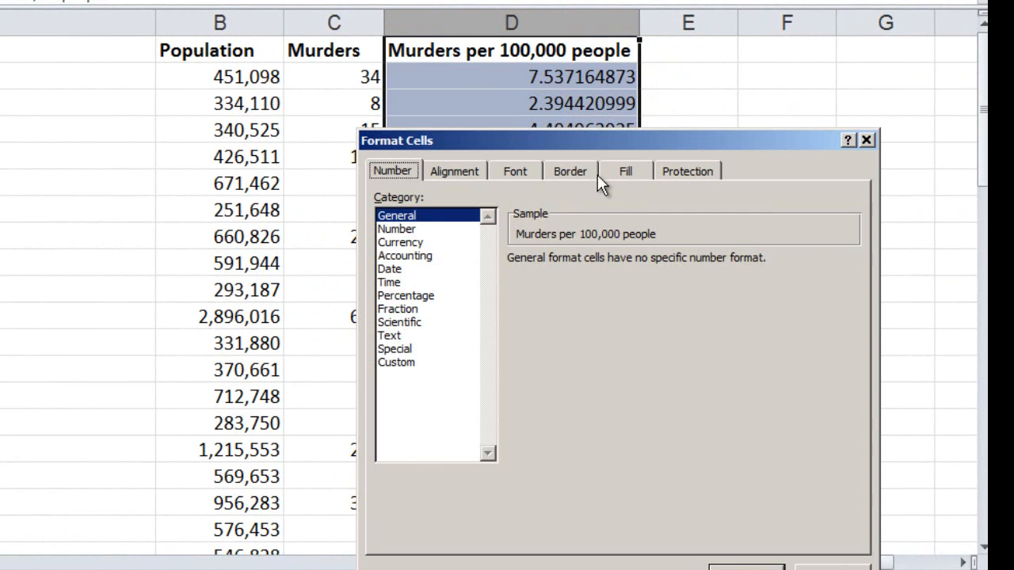
left_click_drag(600, 145, 602, 76)
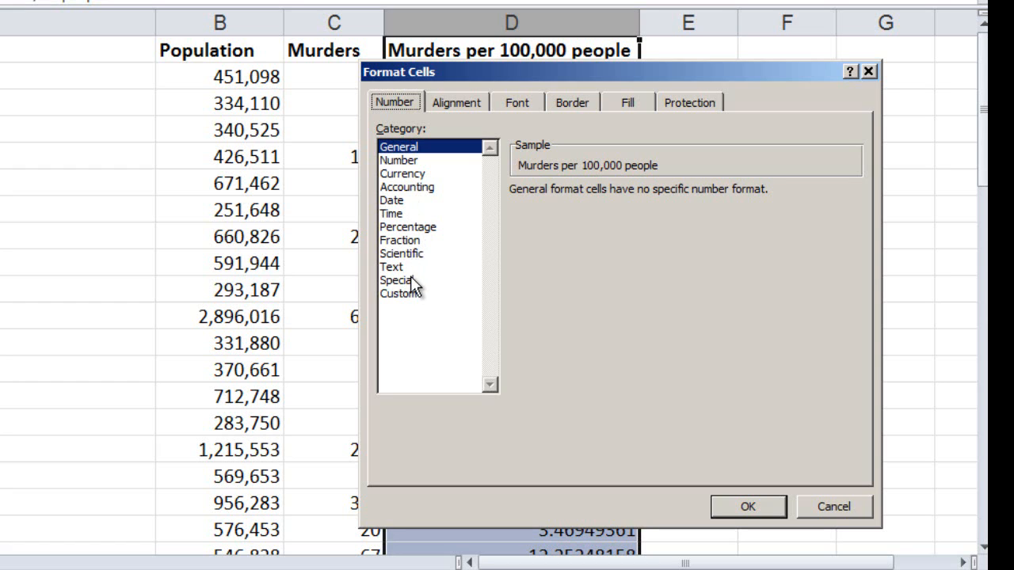
left_click(408, 160)
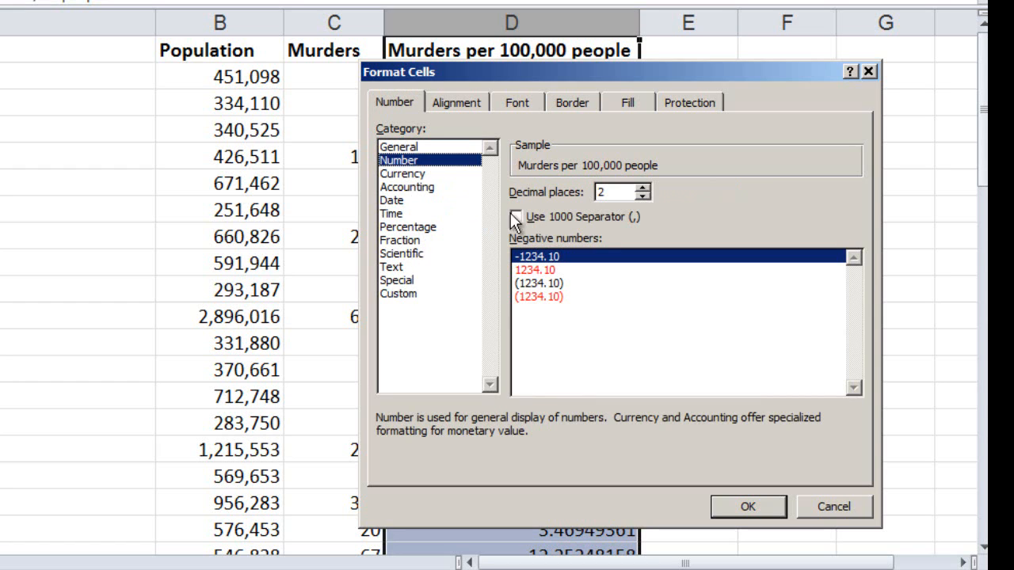
left_click(640, 194)
left_click(640, 194)
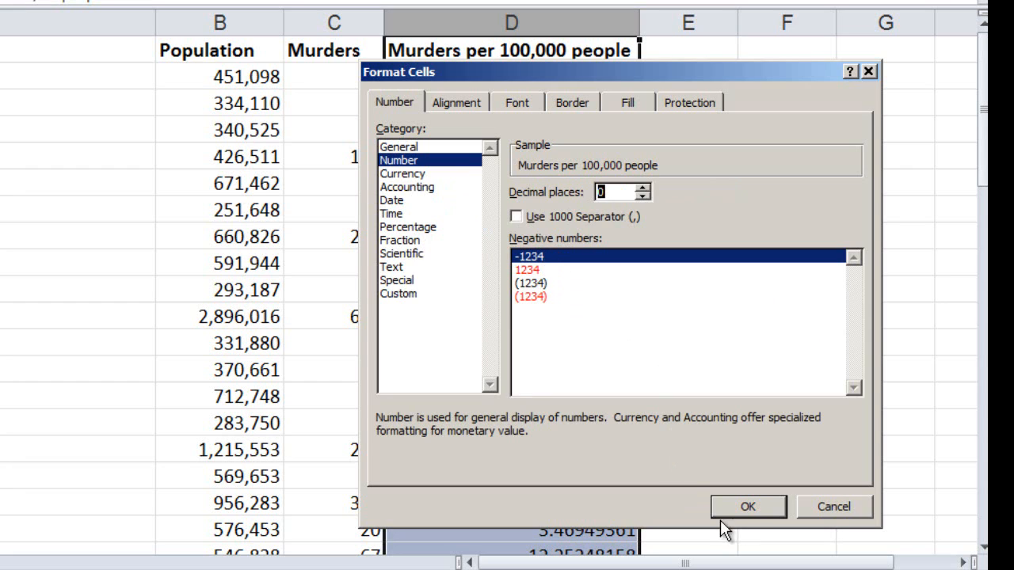
left_click(749, 507)
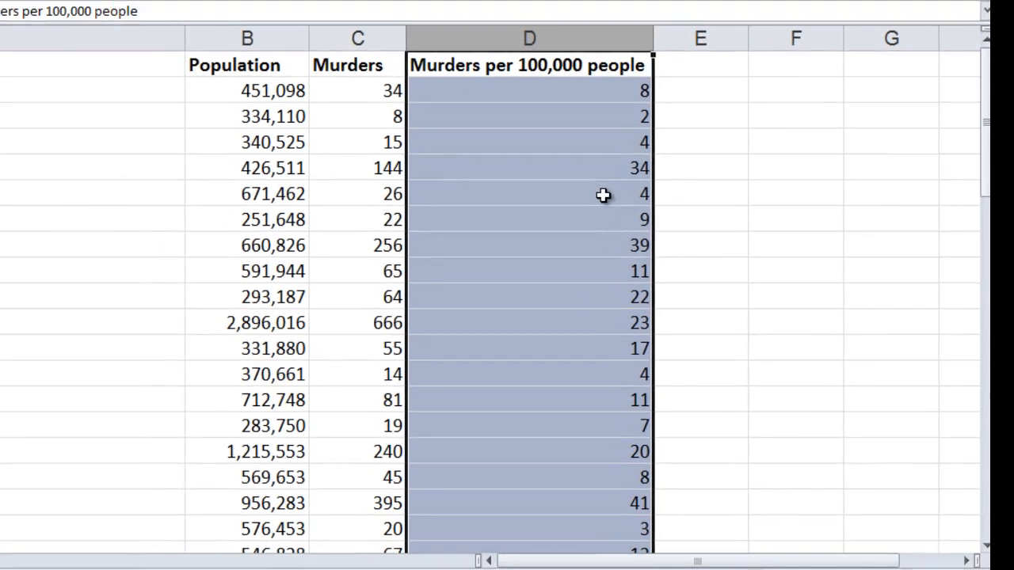
left_click(603, 195)
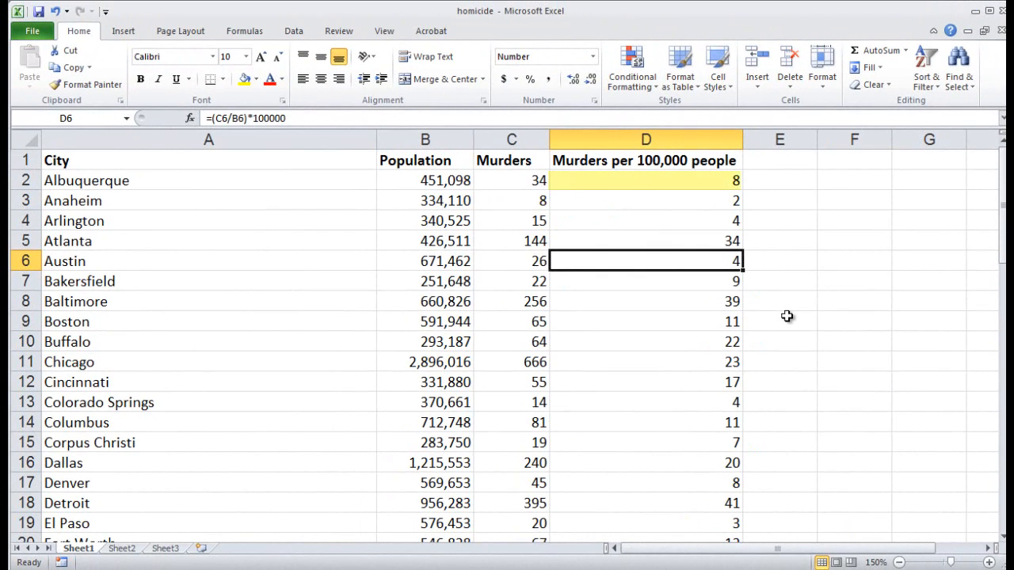
left_click(709, 267)
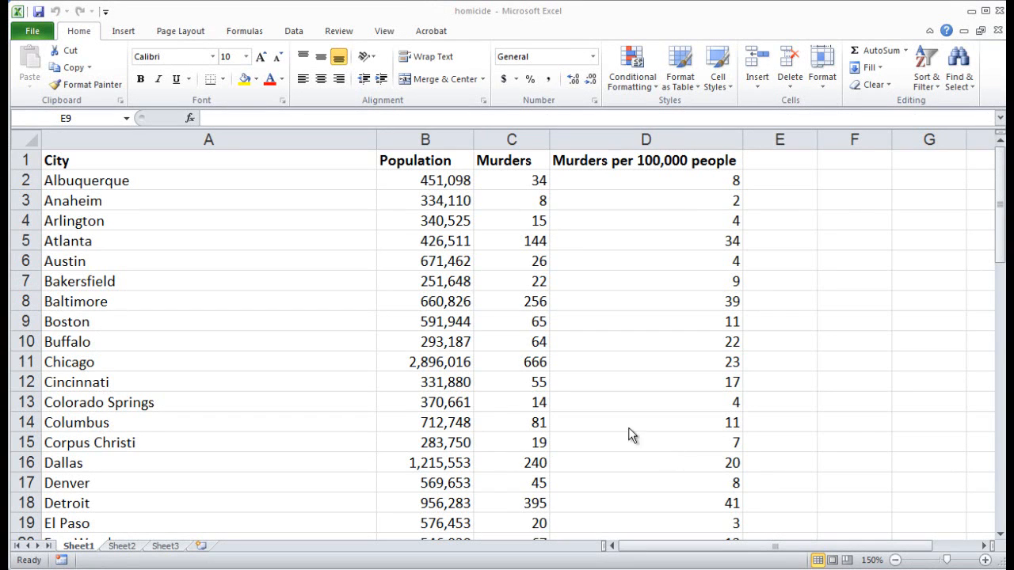
- Sort the whole sheet by Murders per 100,000 people from largest to smallest, treating the first row as headers
left_click(25, 138)
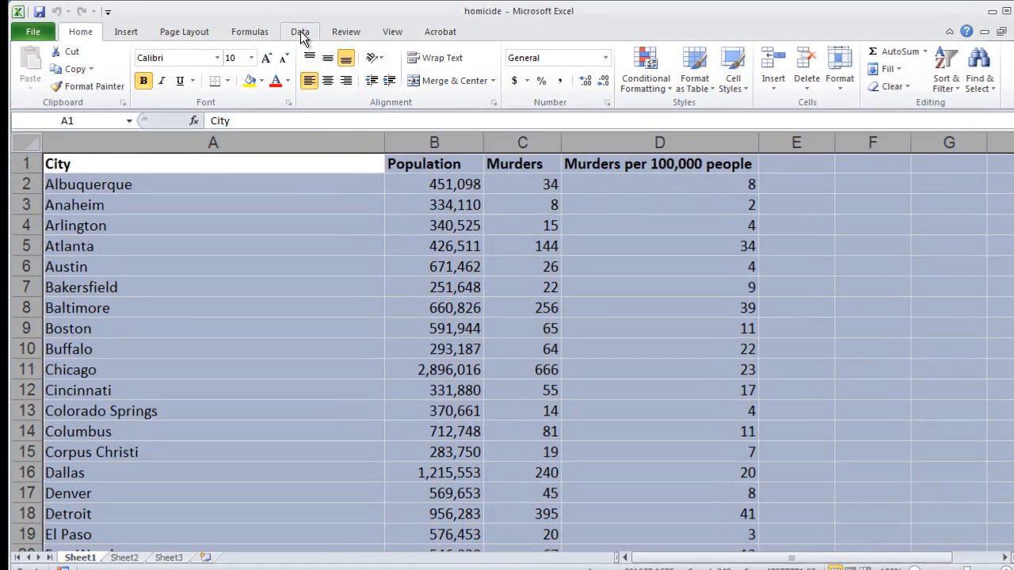
left_click(294, 30)
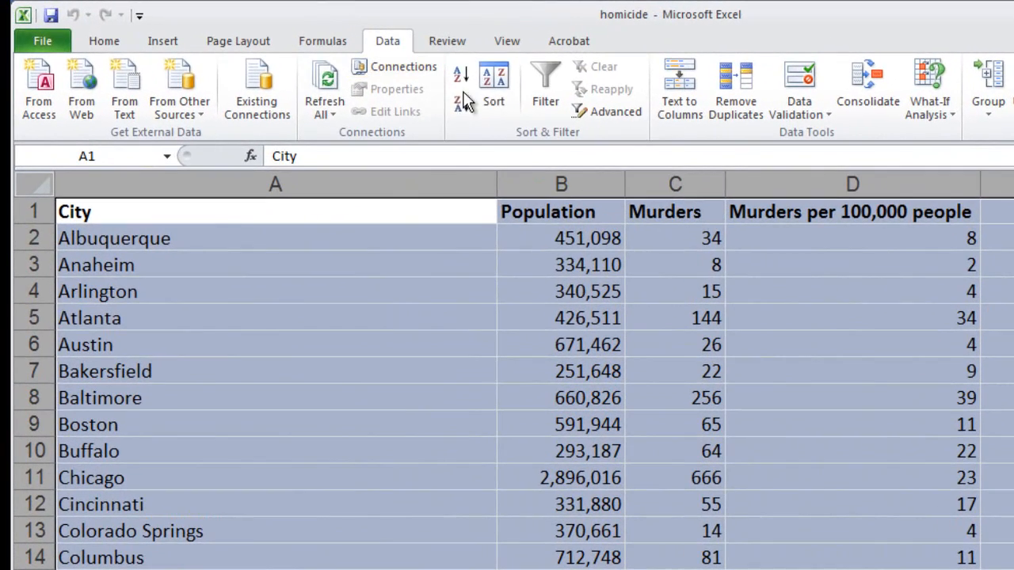
left_click(447, 89)
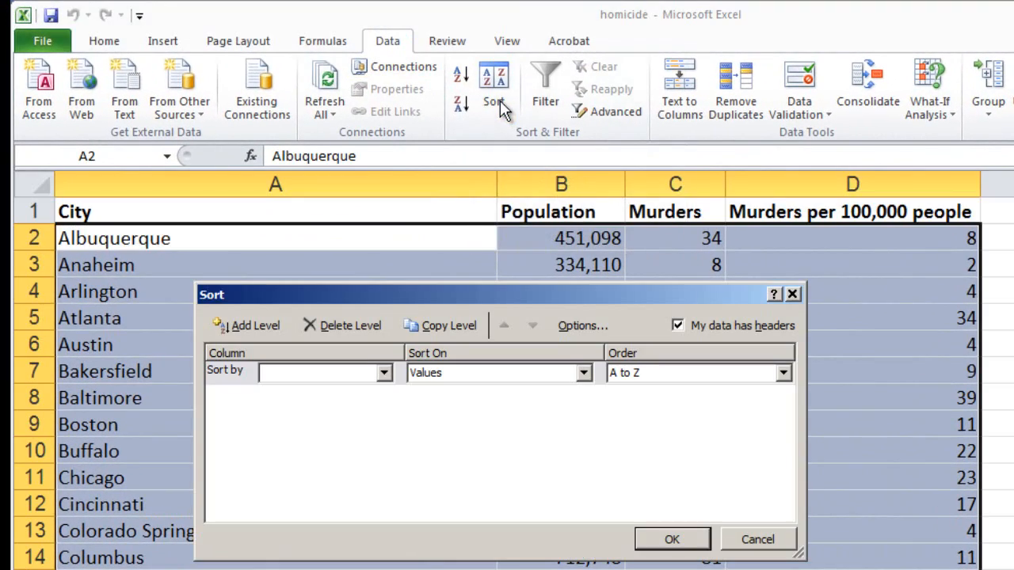
left_click(387, 374)
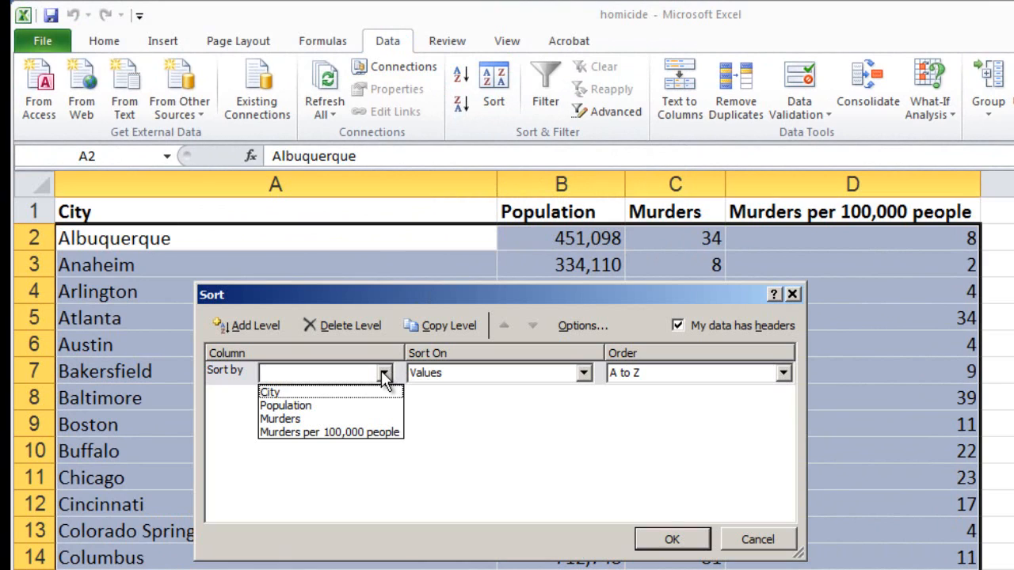
left_click(361, 434)
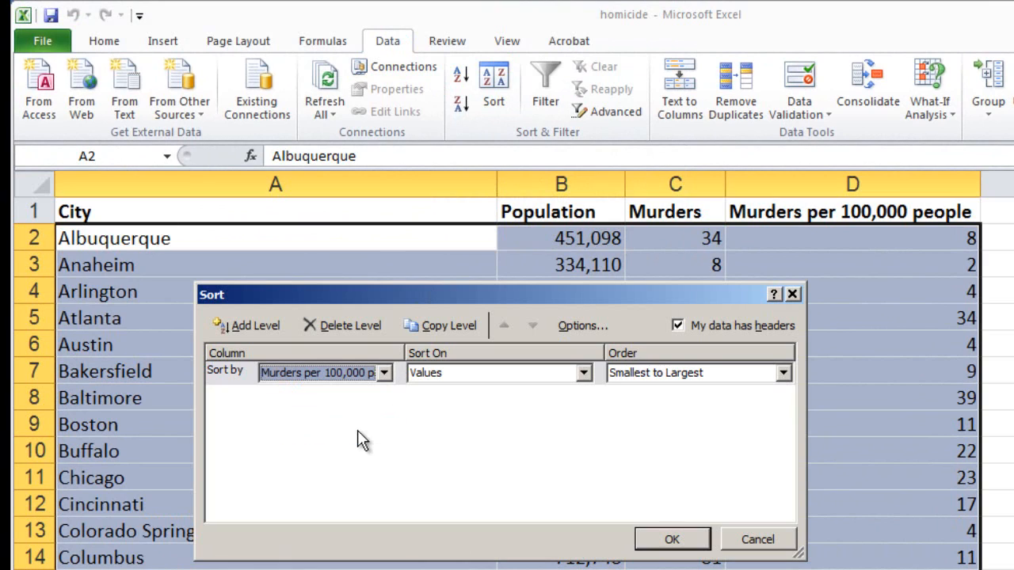
left_click(783, 376)
left_click(752, 407)
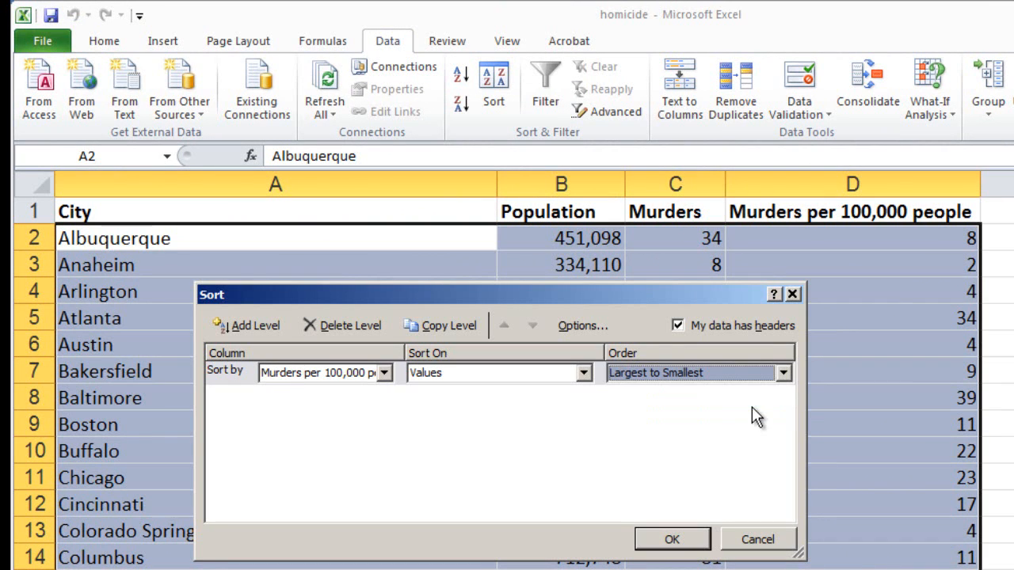
left_click(679, 538)
left_click(828, 460)
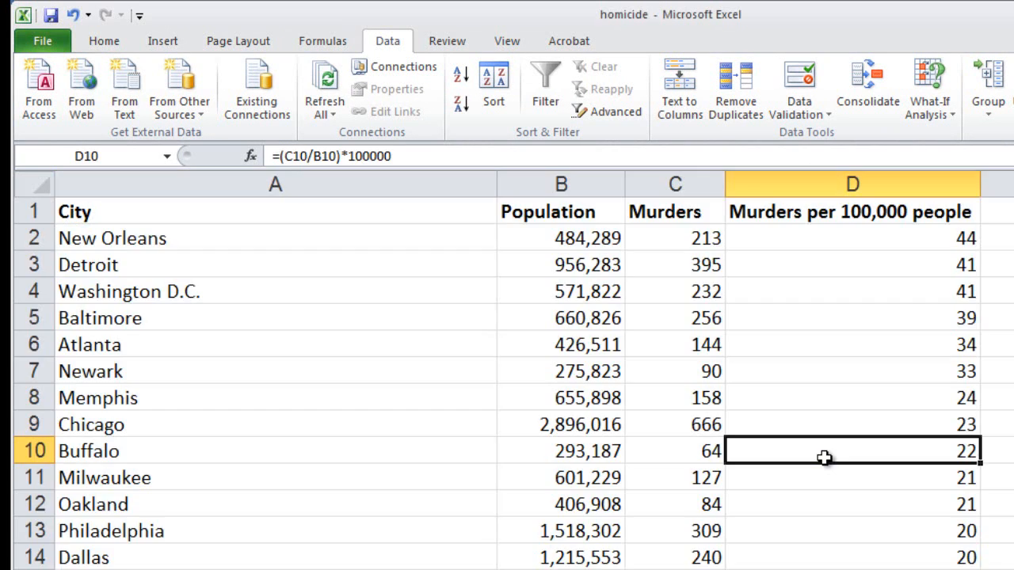
left_click(963, 234)
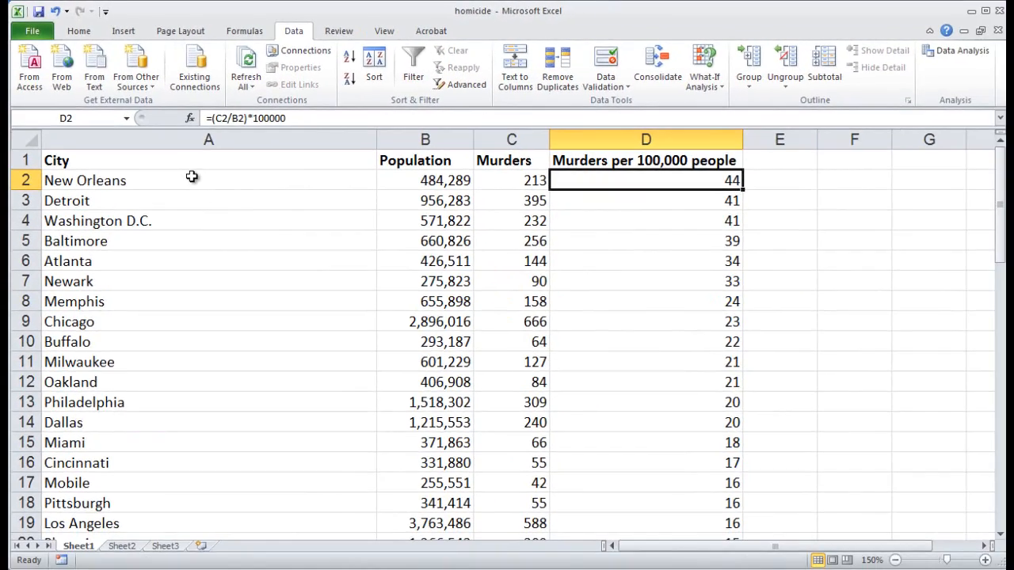
- Add the header Rank in cell E1 and make it bold
left_click(797, 167)
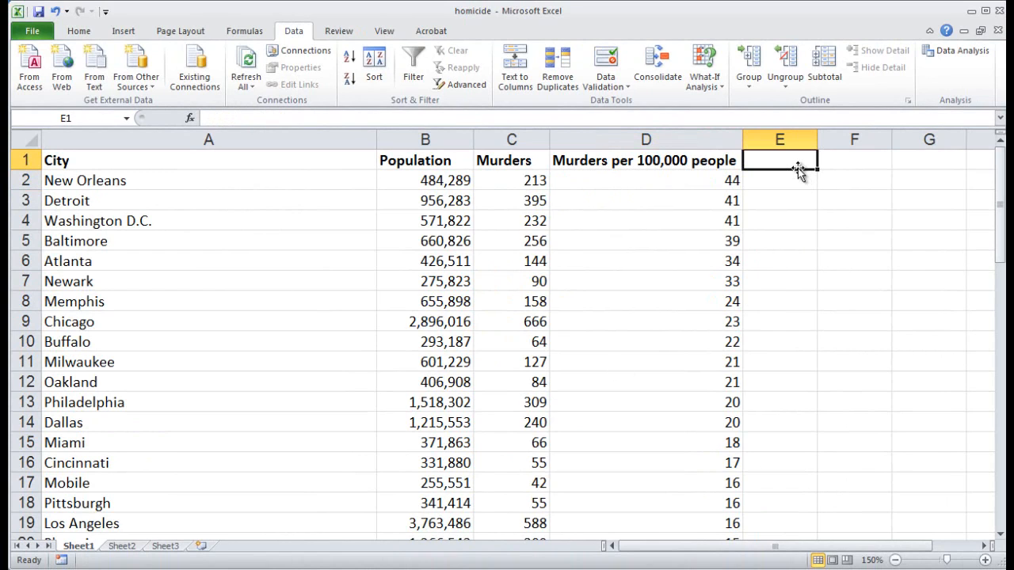
type("Rank")
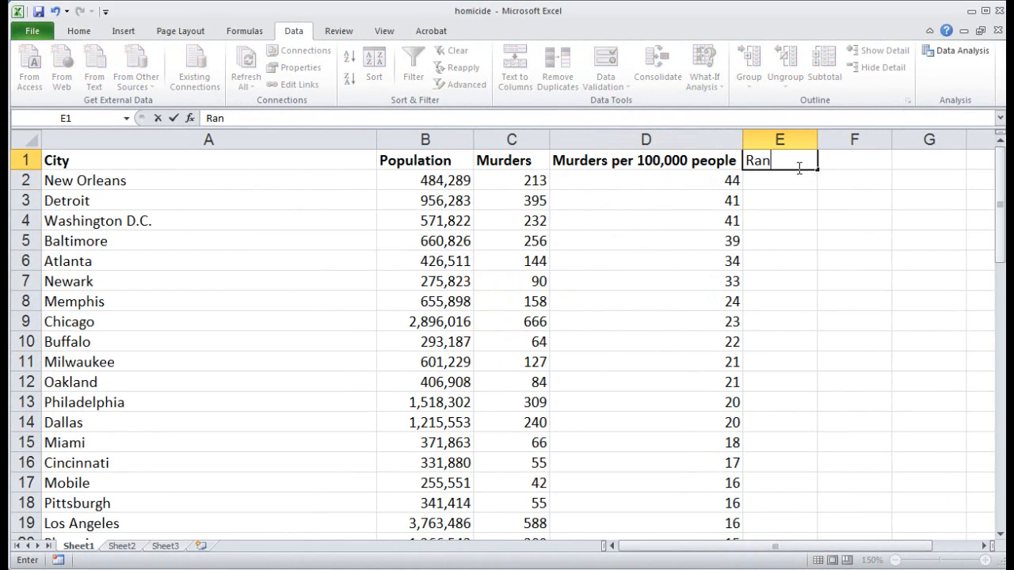
left_click(785, 197)
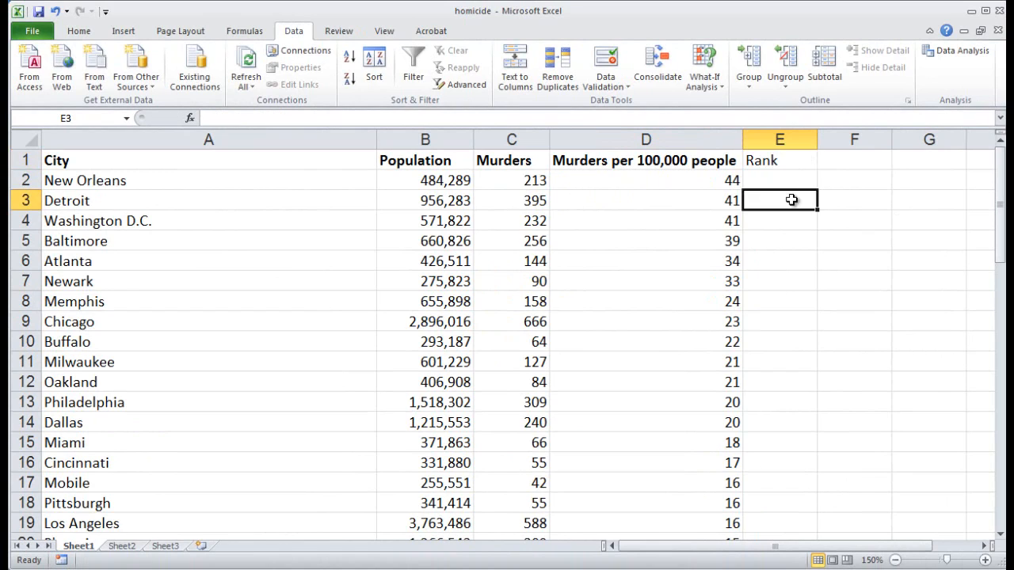
left_click(792, 162)
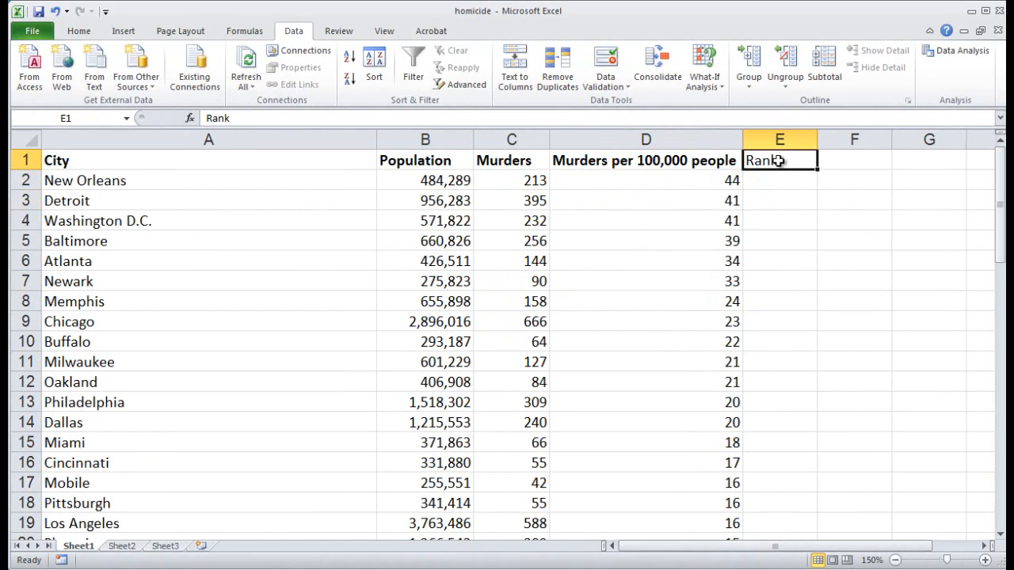
left_click(78, 31)
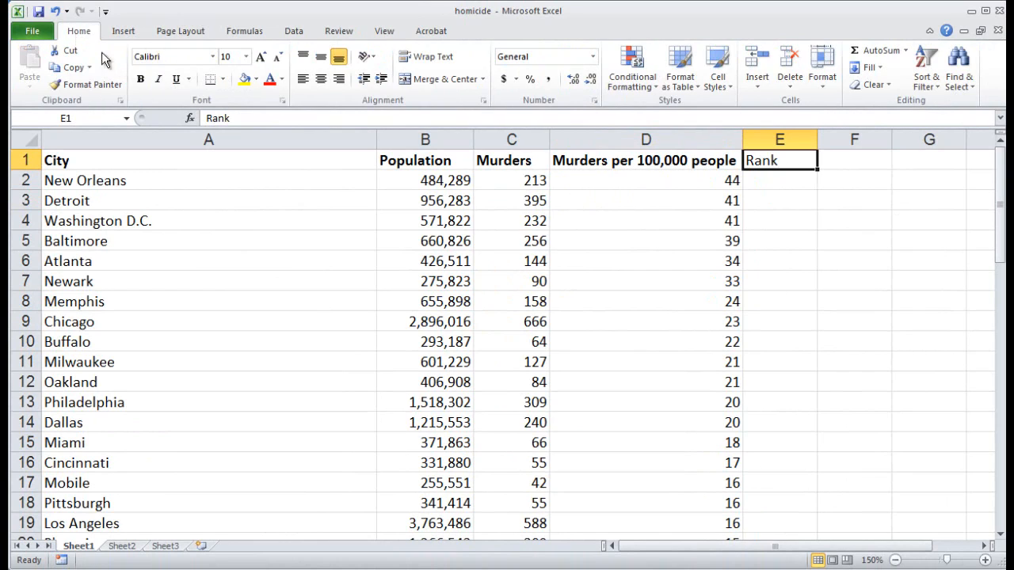
left_click(140, 79)
- Enter rank 1 in E2 for New Orleans and rank 2 in E3 for Detroit
left_click(762, 190)
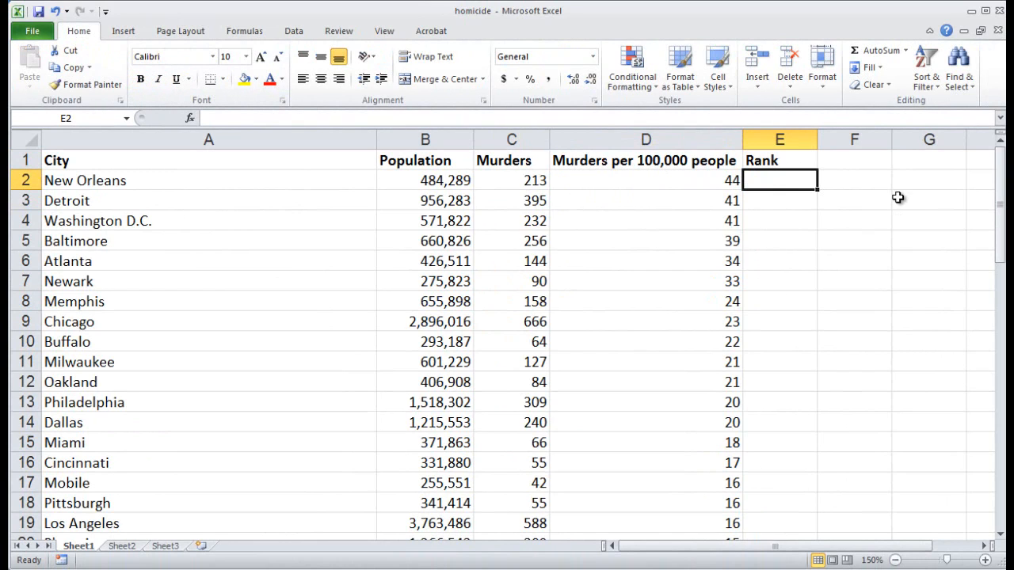
type("1")
key("Return")
type("2")
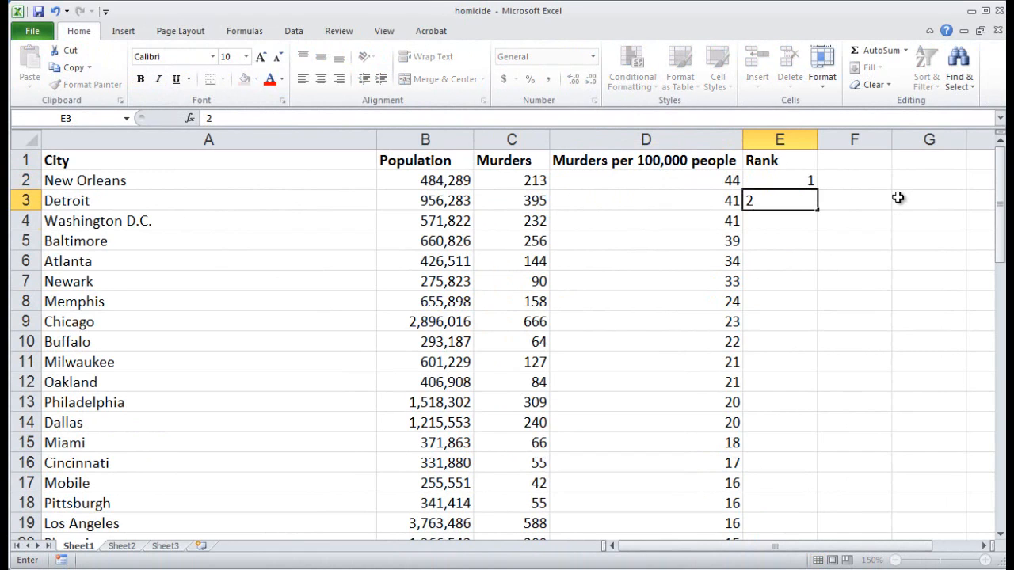
key("Return")
- Extend the rank series from E2:E3 down to E62 so that the last city gets rank 61
key("Up")
key("Up")
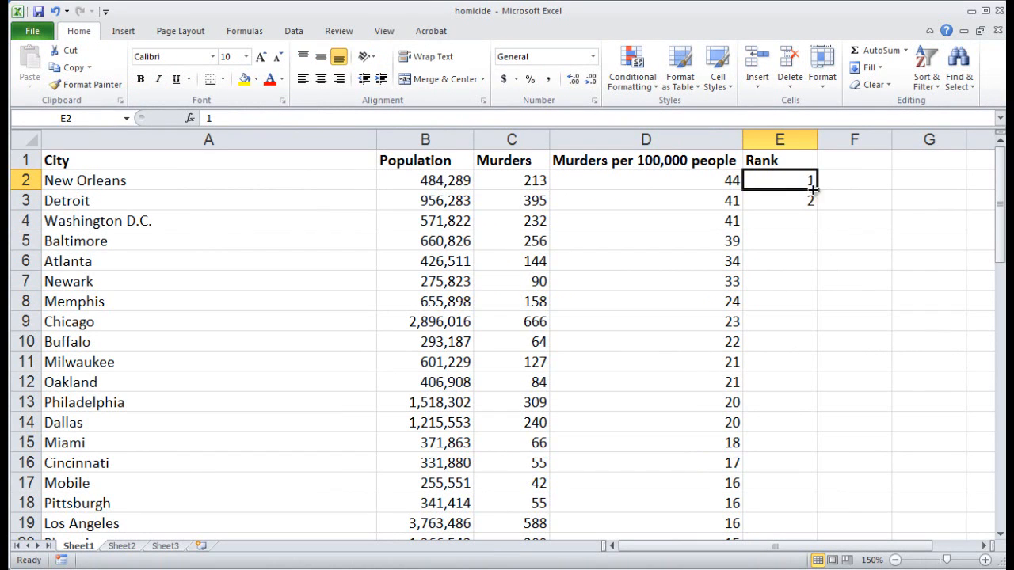
left_click_drag(805, 184, 797, 503)
left_click(794, 499)
scroll(832, 481, "up", 15)
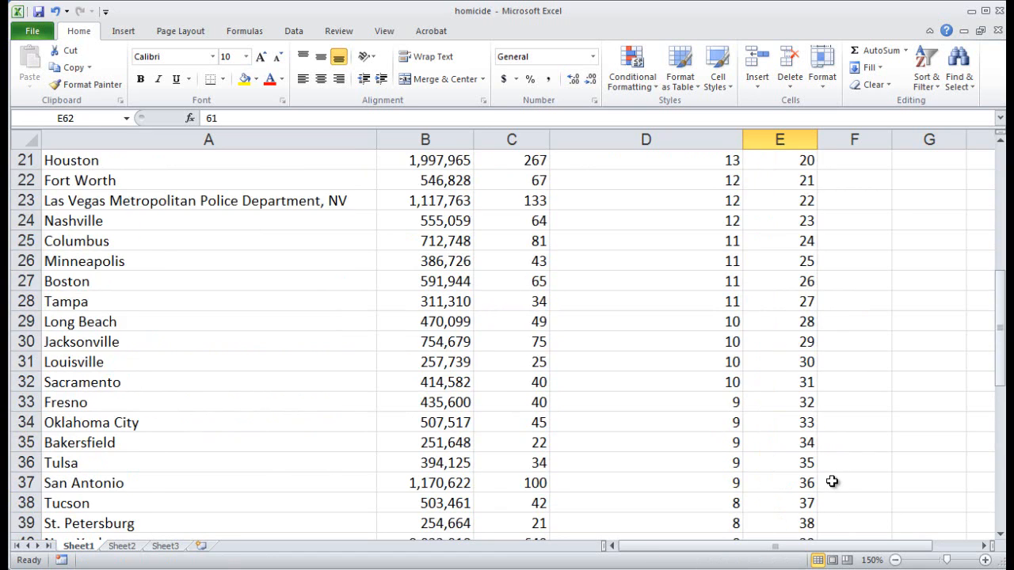
left_click(791, 179)
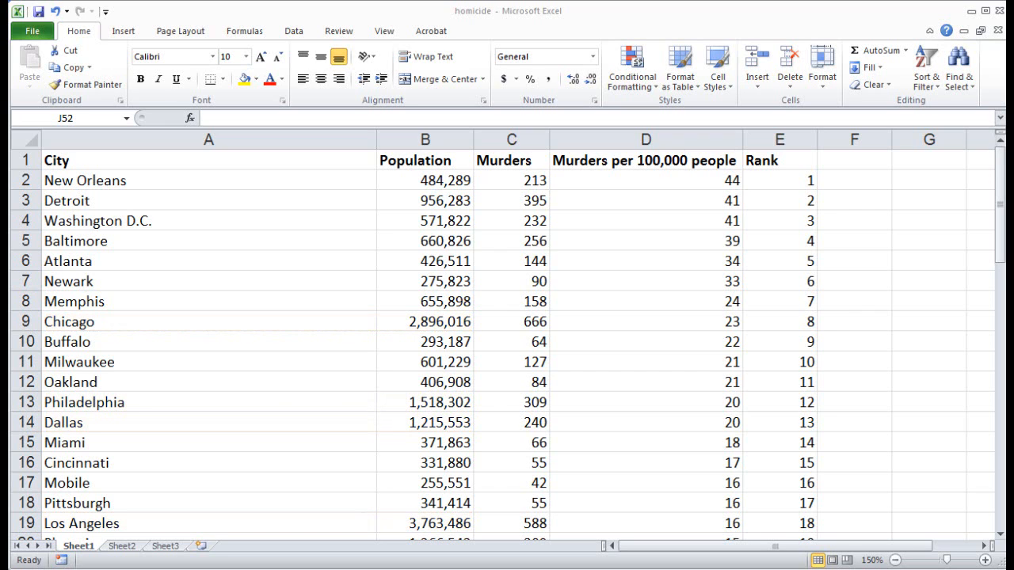
- Turn on filtering for the table's header row, starting from the City header in A1
left_click(219, 164)
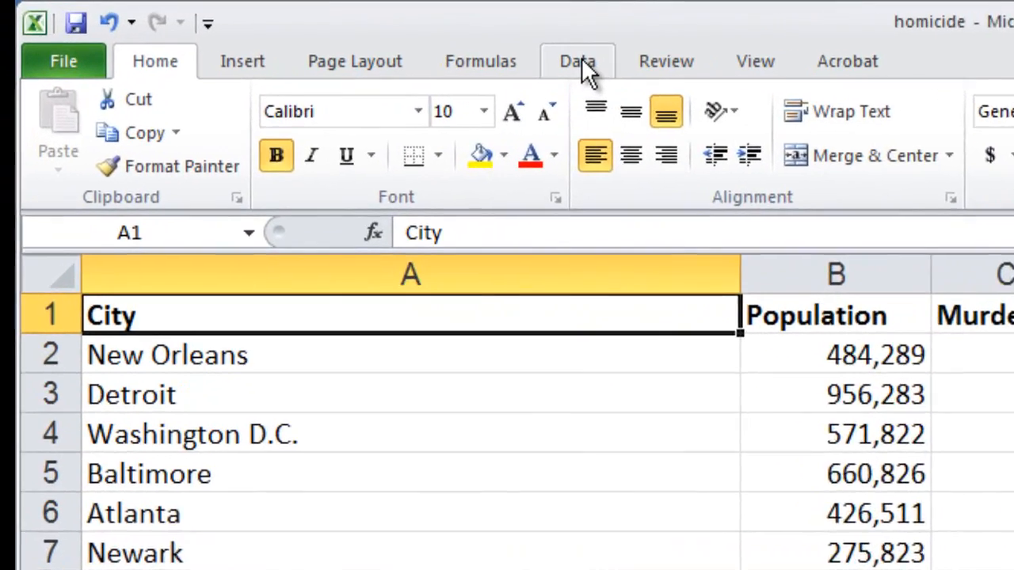
left_click(294, 31)
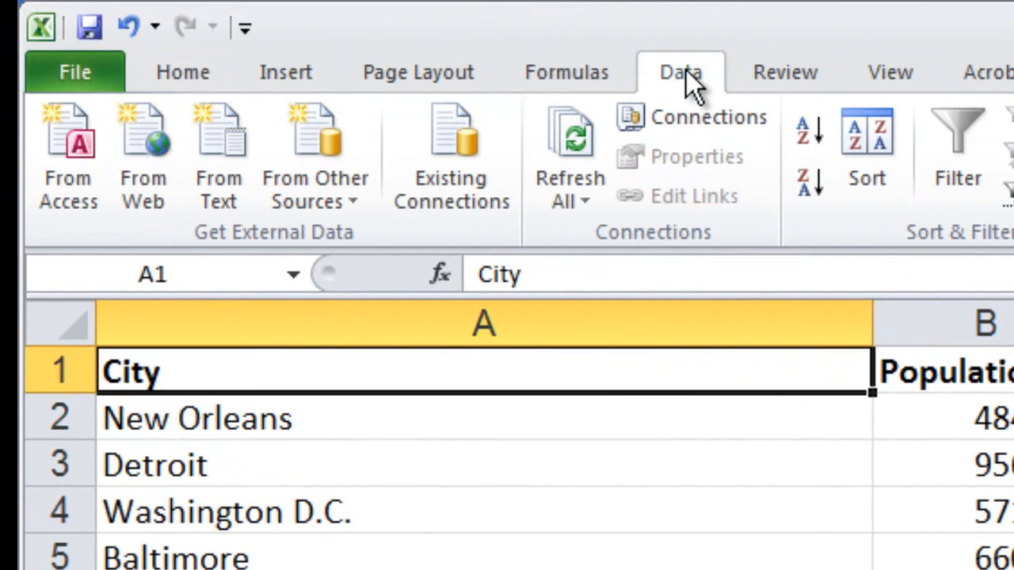
left_click(949, 151)
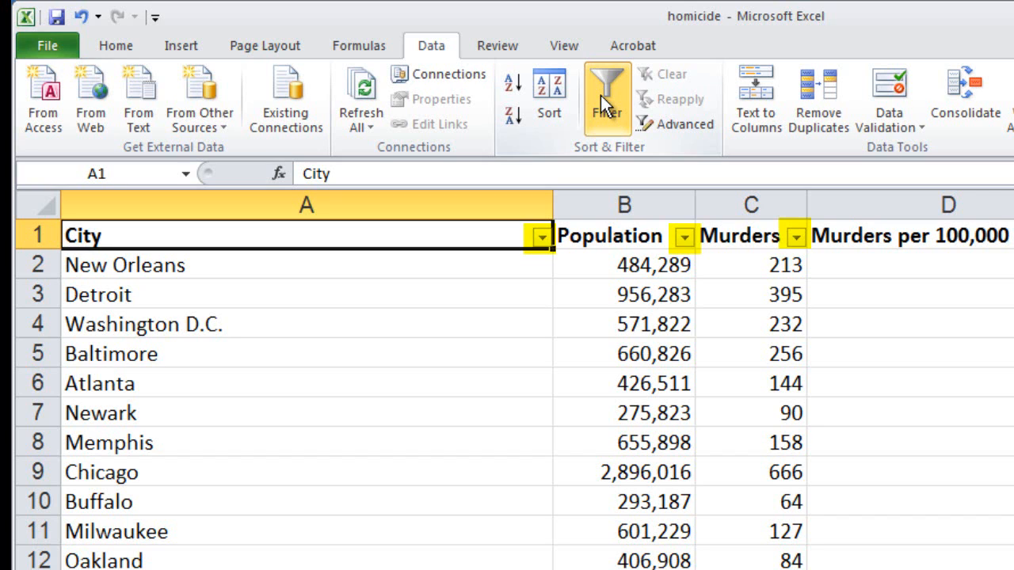
- Filter the Population column to show only cities with a population greater than 1000000
left_click(684, 237)
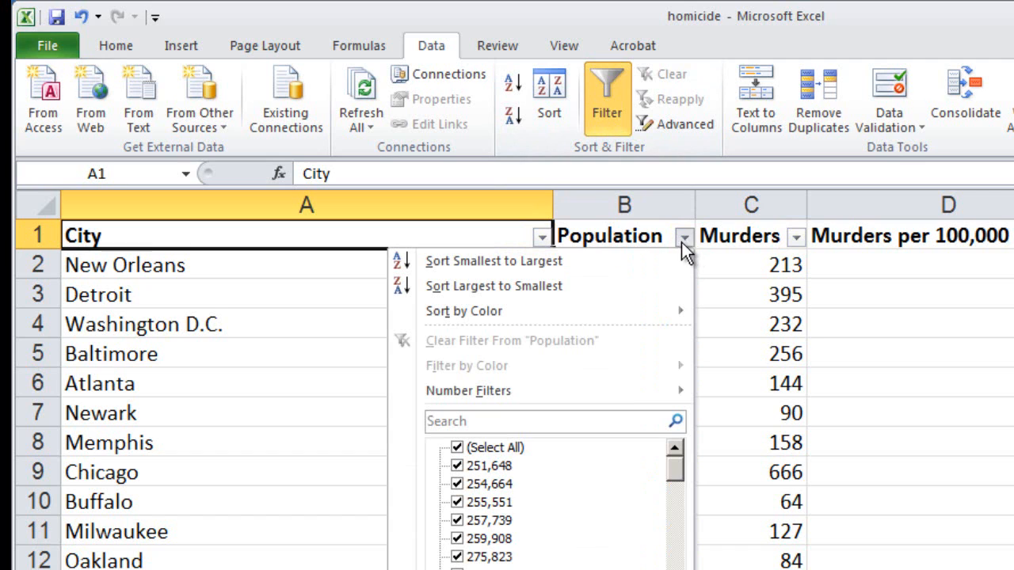
mouse_move(542, 389)
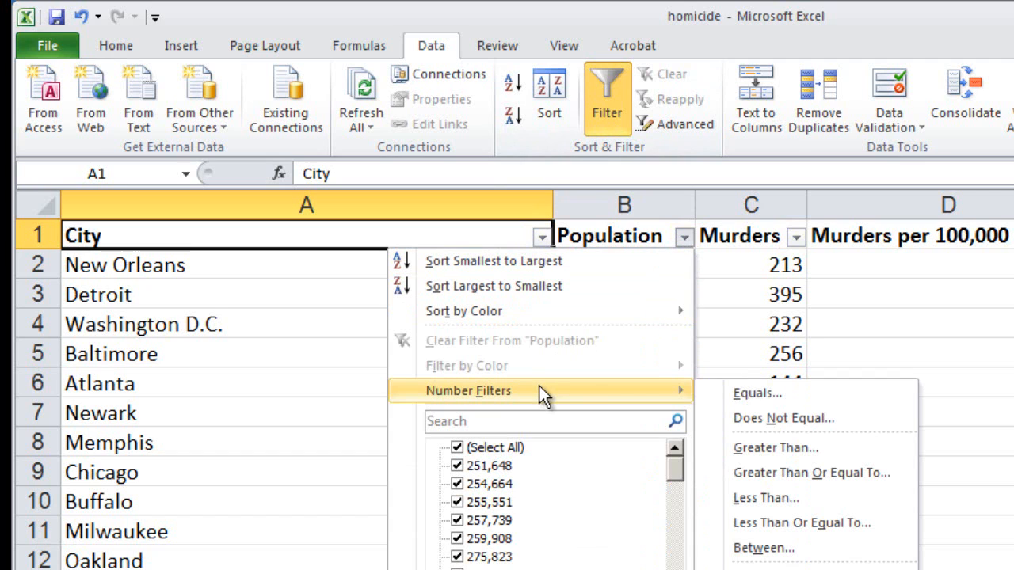
left_click(784, 450)
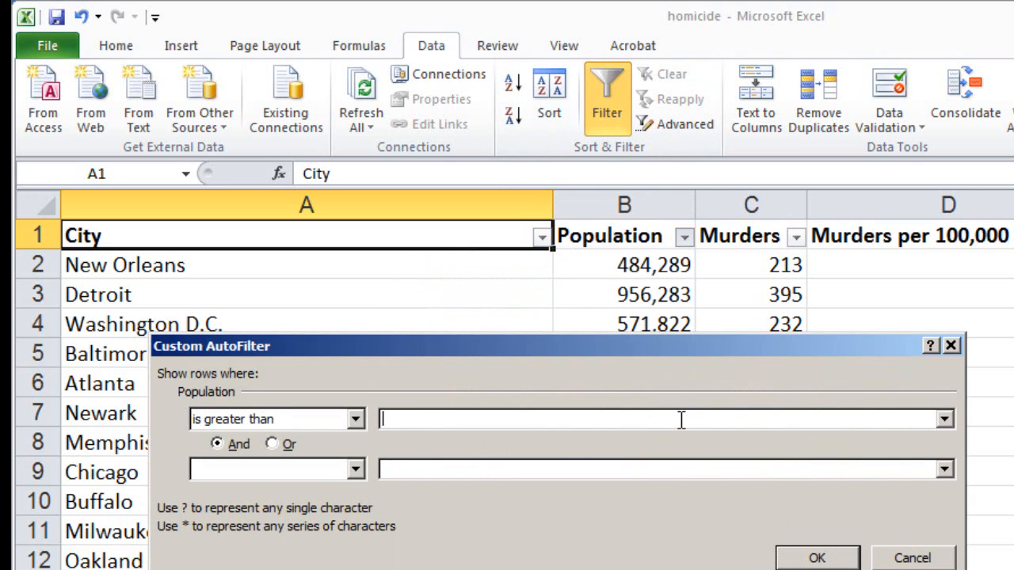
type("1000000")
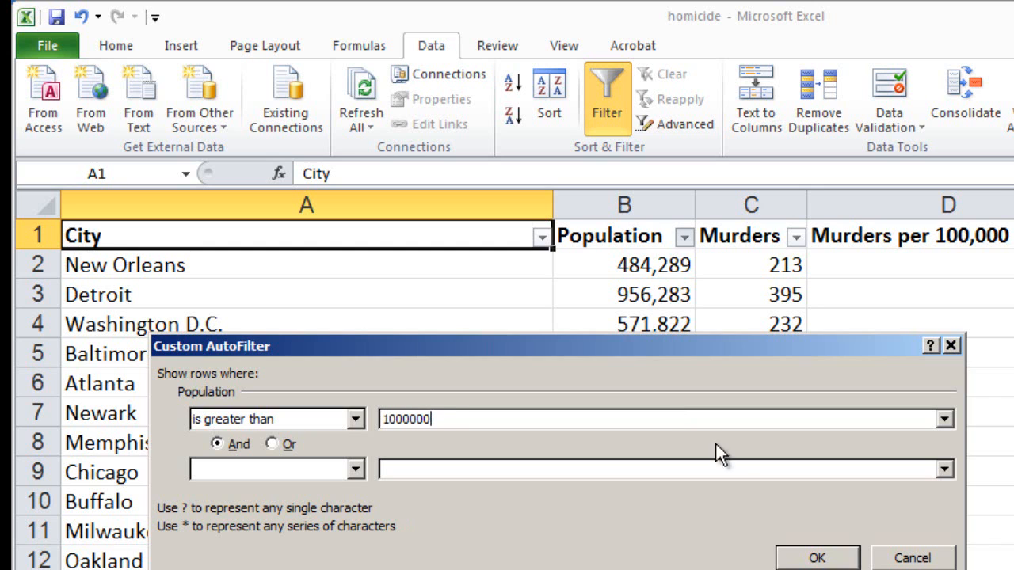
left_click(817, 557)
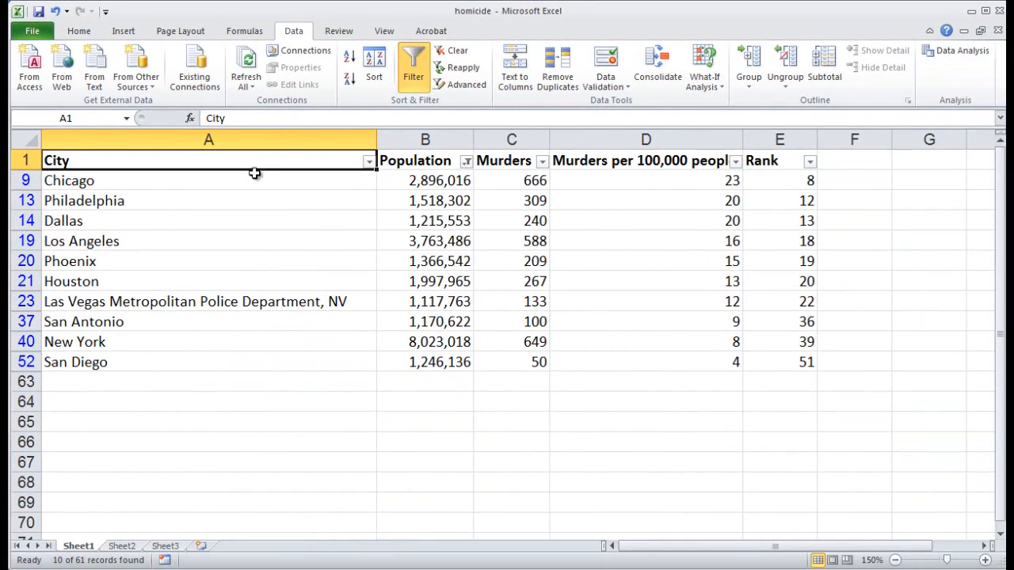
- Copy the filtered city table with its headers from Sheet1 and paste it as values only into Sheet2 starting at A1
left_click_drag(253, 177, 766, 362)
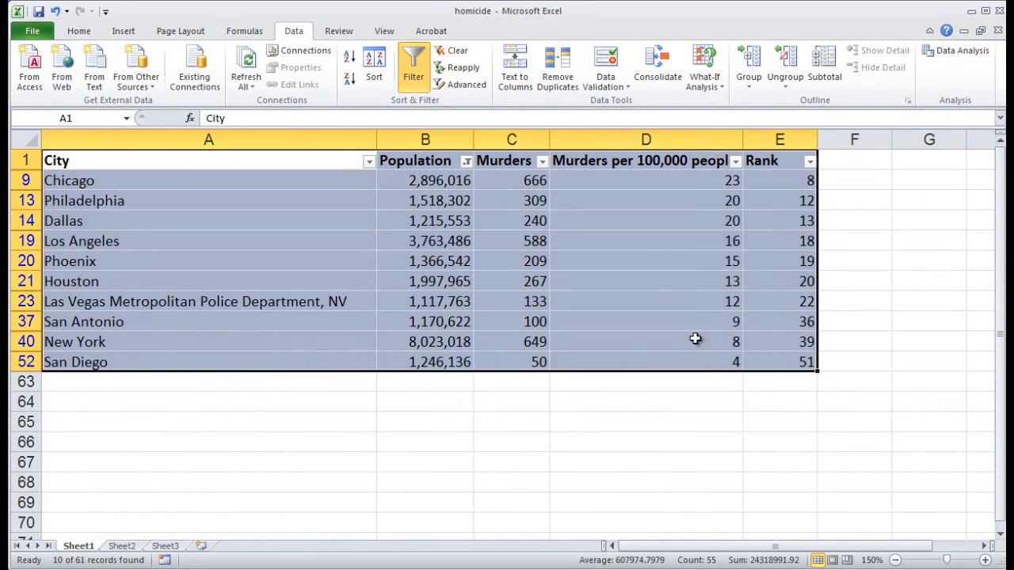
right_click(664, 302)
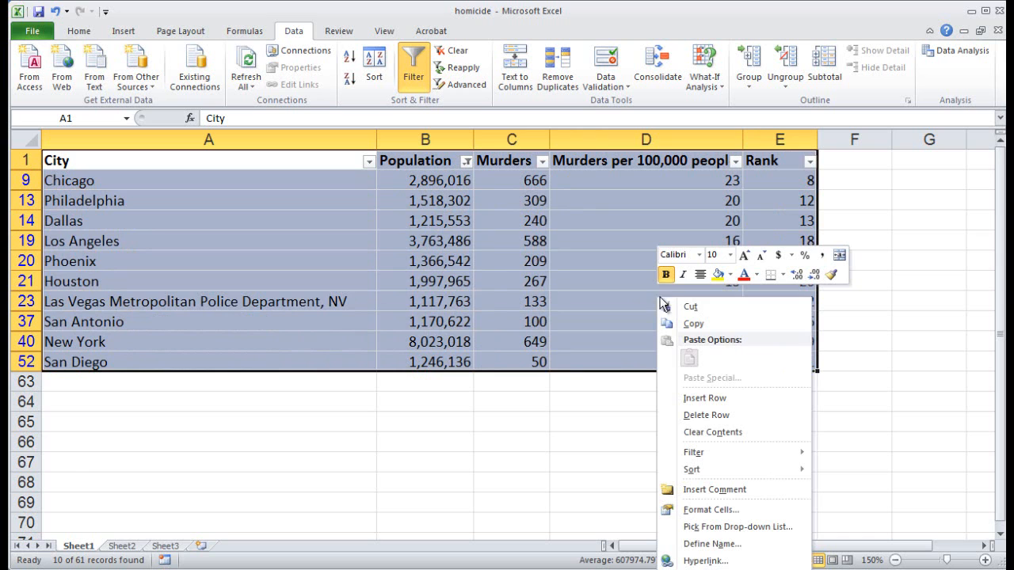
left_click(694, 328)
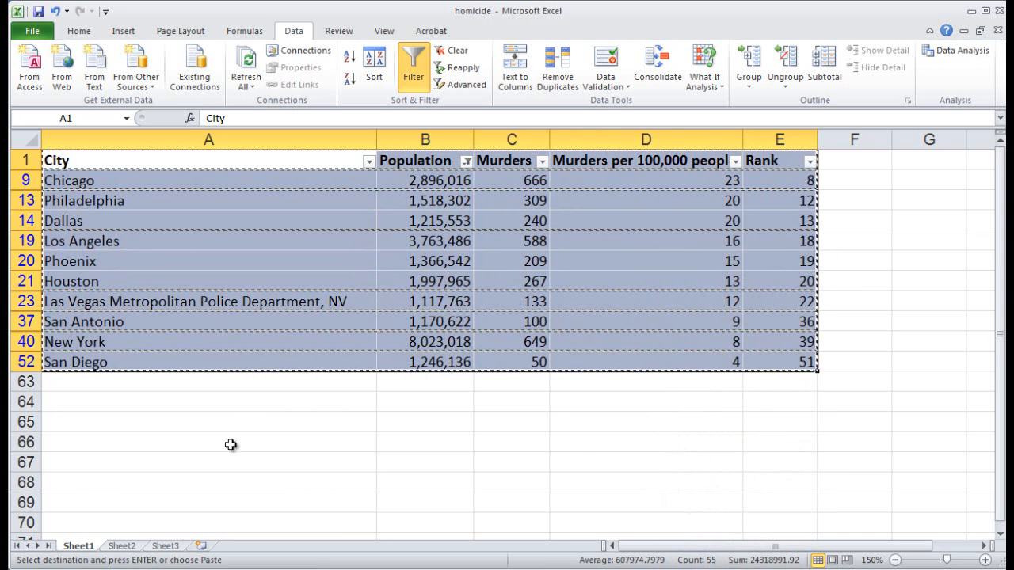
left_click(123, 546)
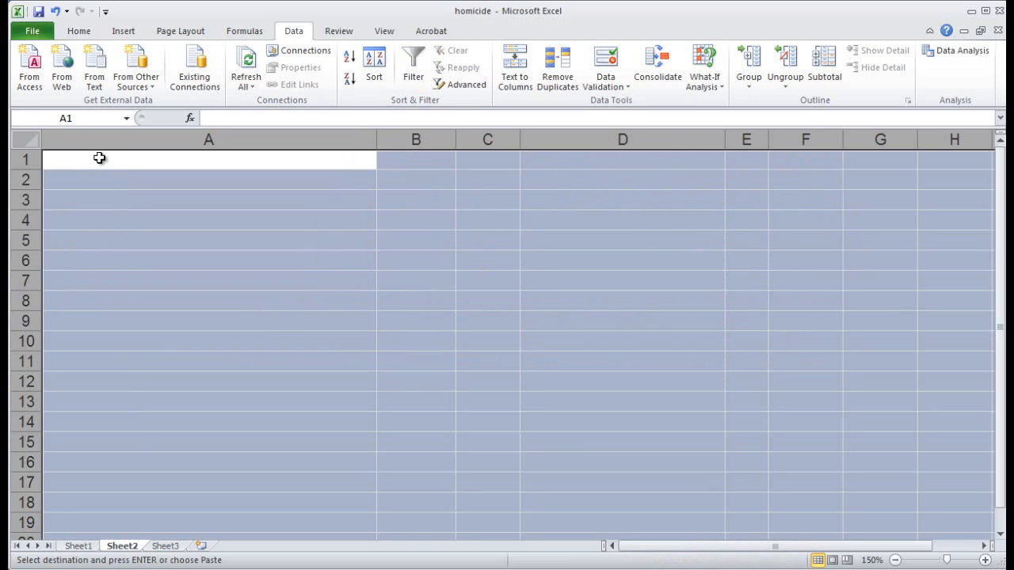
left_click(99, 157)
right_click(98, 162)
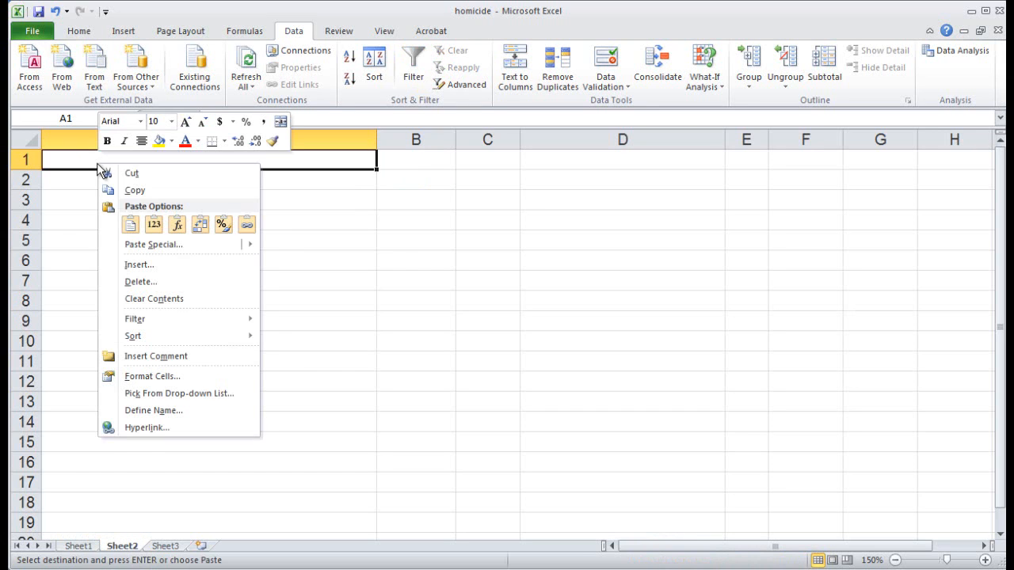
left_click(133, 244)
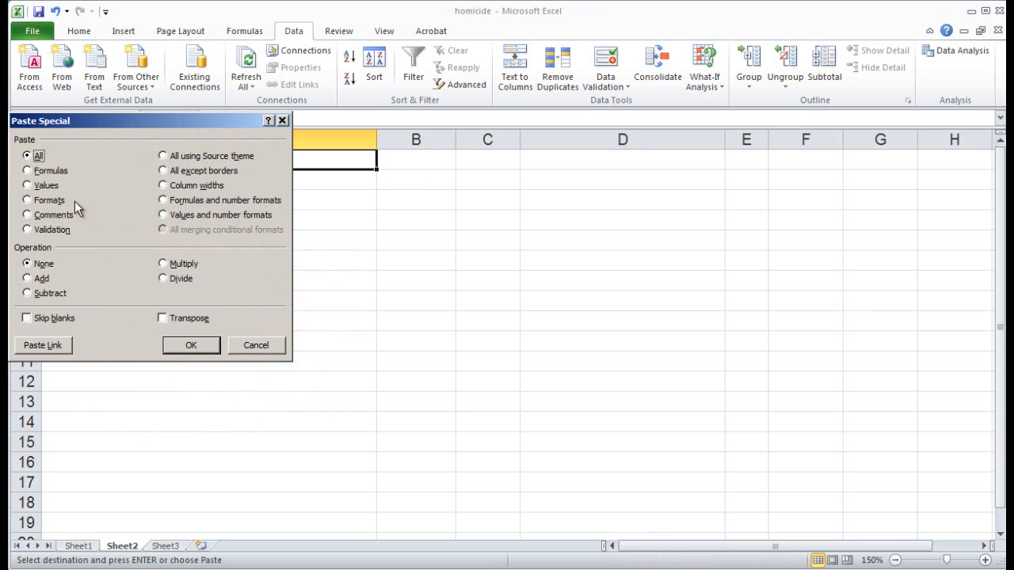
left_click(46, 185)
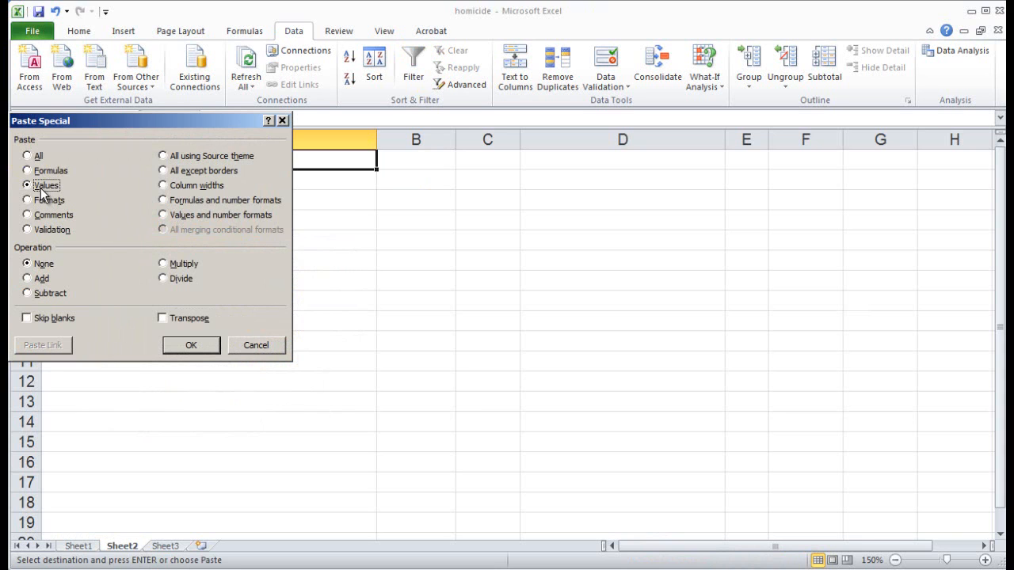
left_click(191, 345)
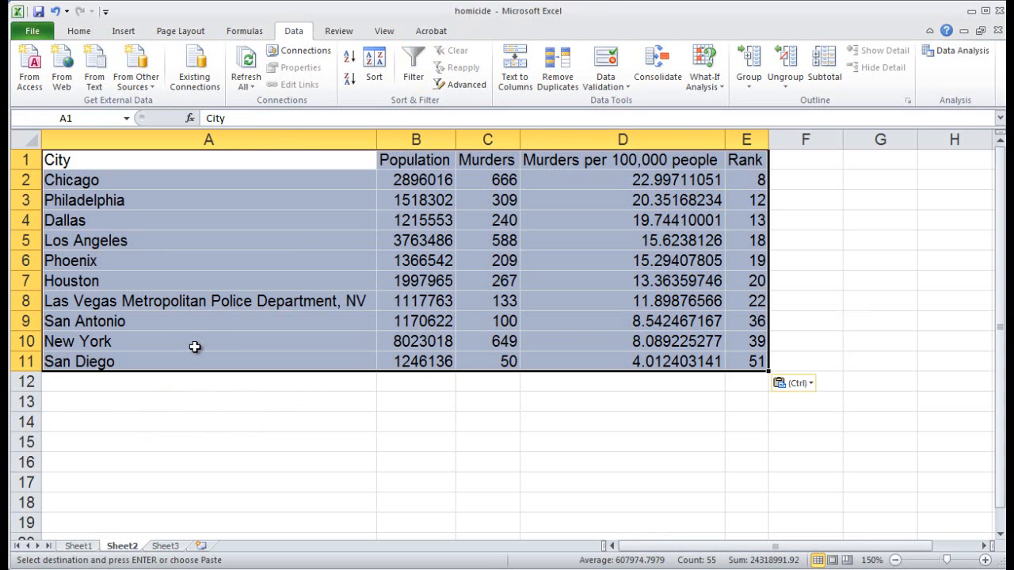
left_click(477, 336)
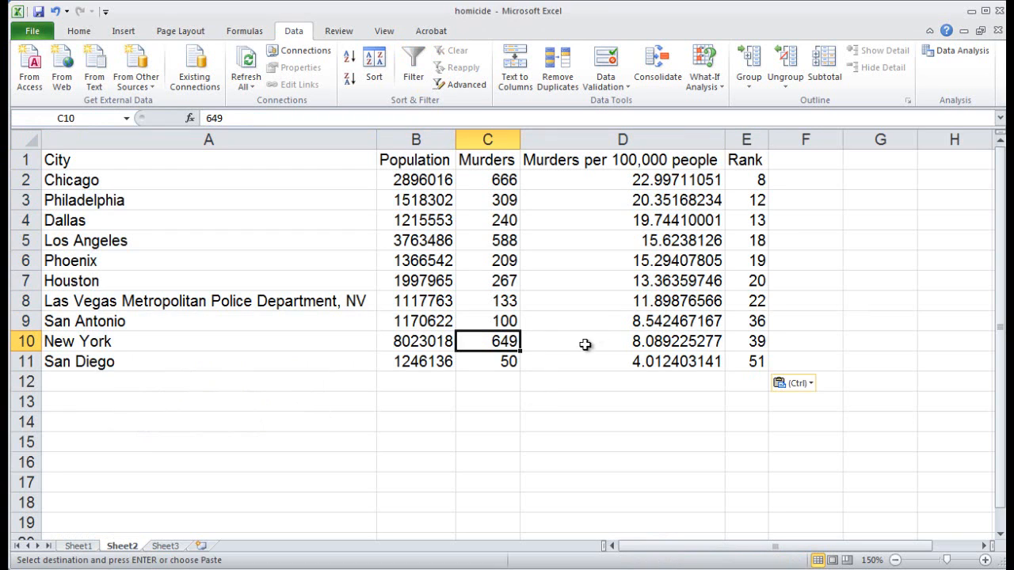
- Format the Murders per 100,000 people column on Sheet2 as Number with 0 decimal places
left_click(691, 142)
right_click(681, 197)
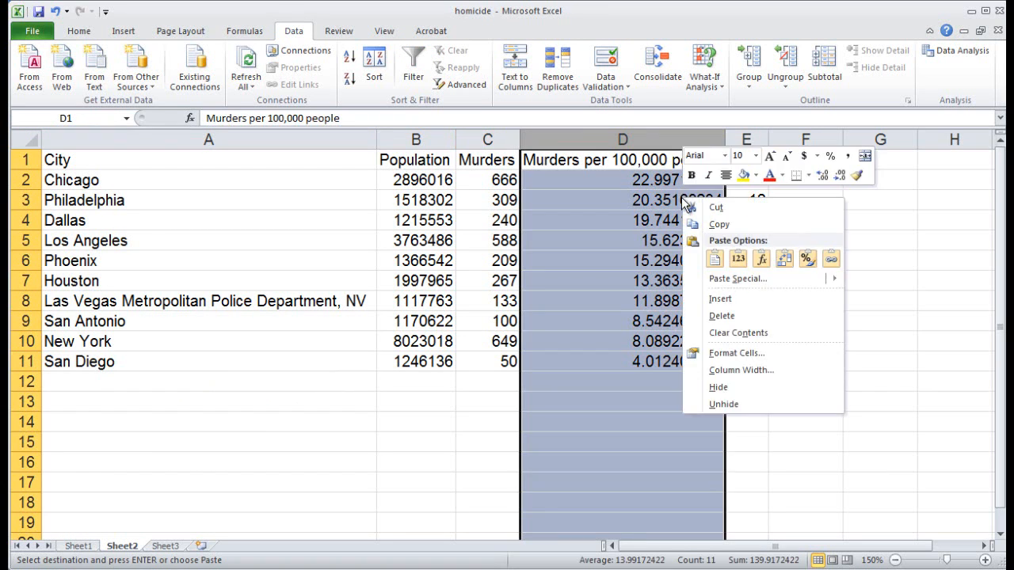
left_click(733, 353)
left_click(564, 244)
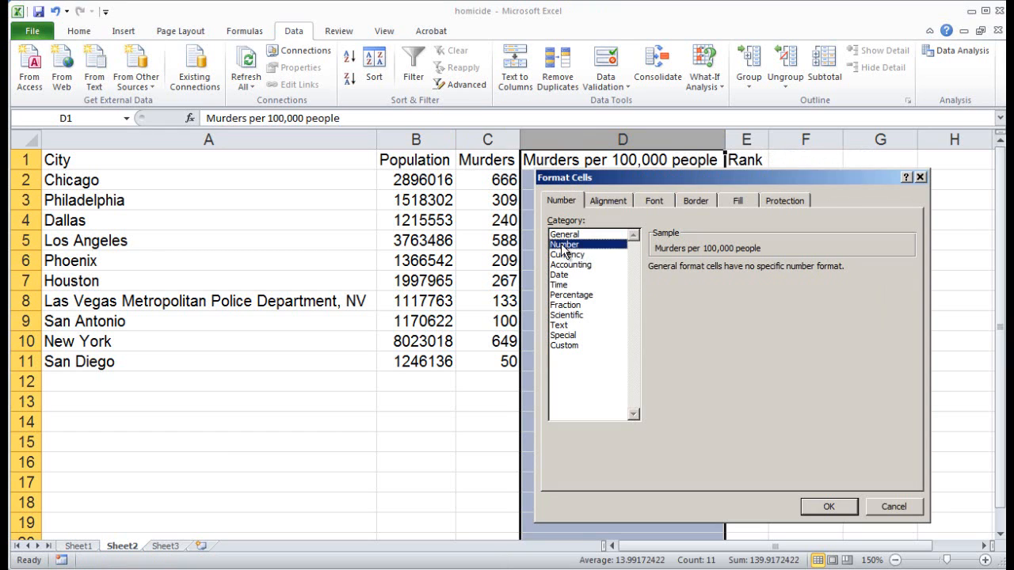
left_click(750, 273)
left_click(750, 273)
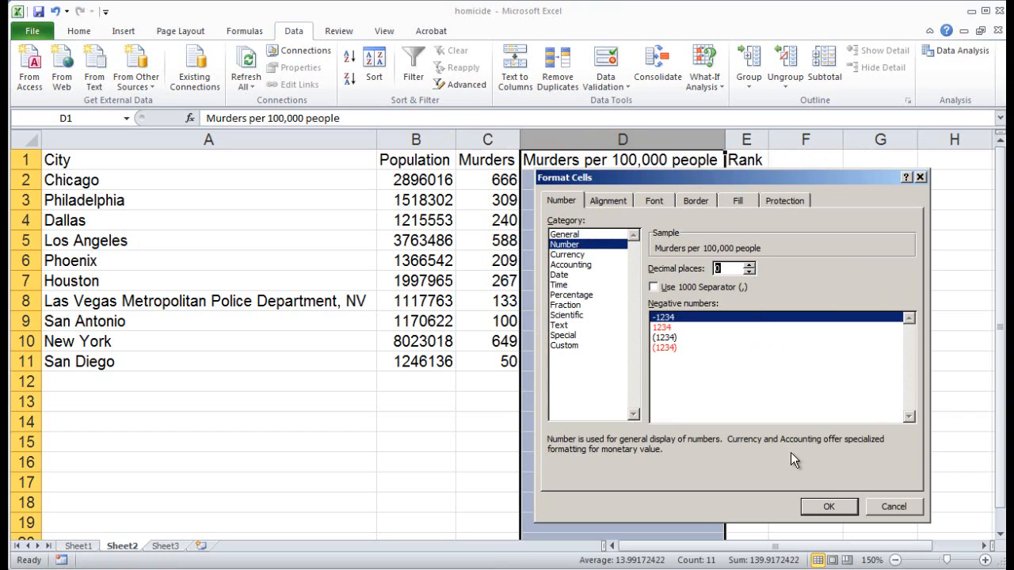
left_click(829, 507)
left_click(793, 404)
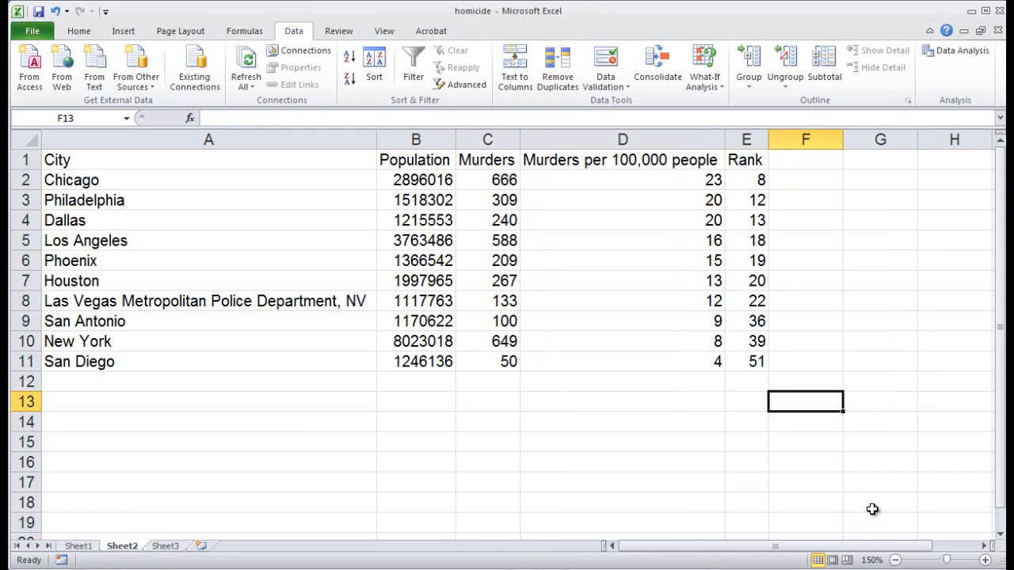
- Add a column headed Rank 2 in F1 and enter 1 in F2 for Chicago and 2 in F3 for Philadelphia
left_click(805, 162)
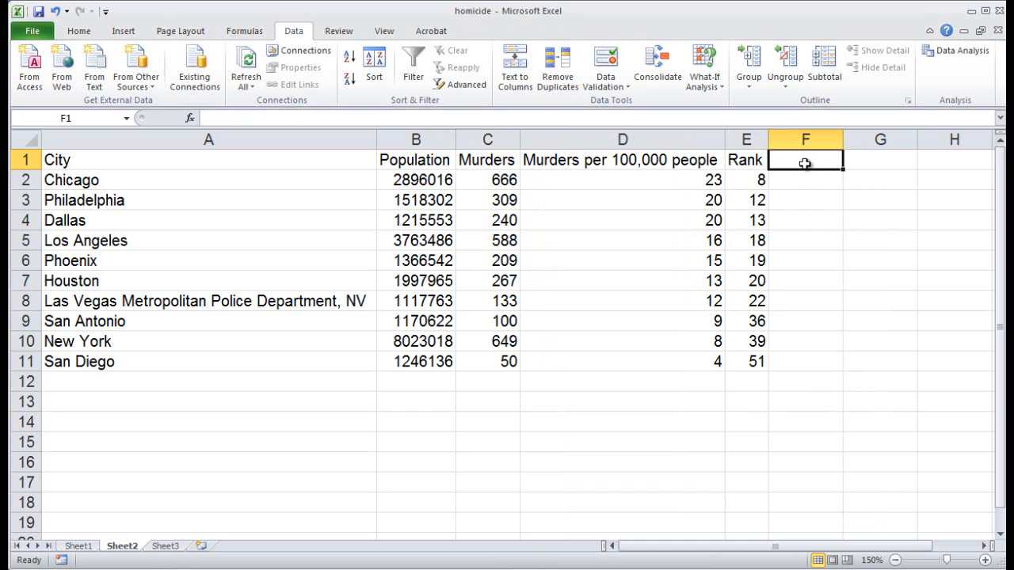
type("Rank 2")
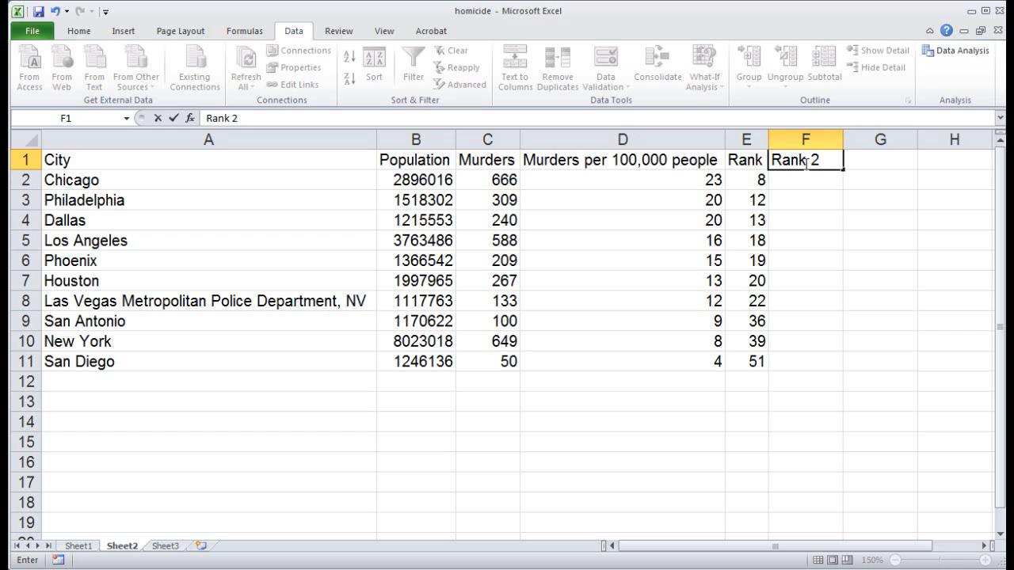
key("Return")
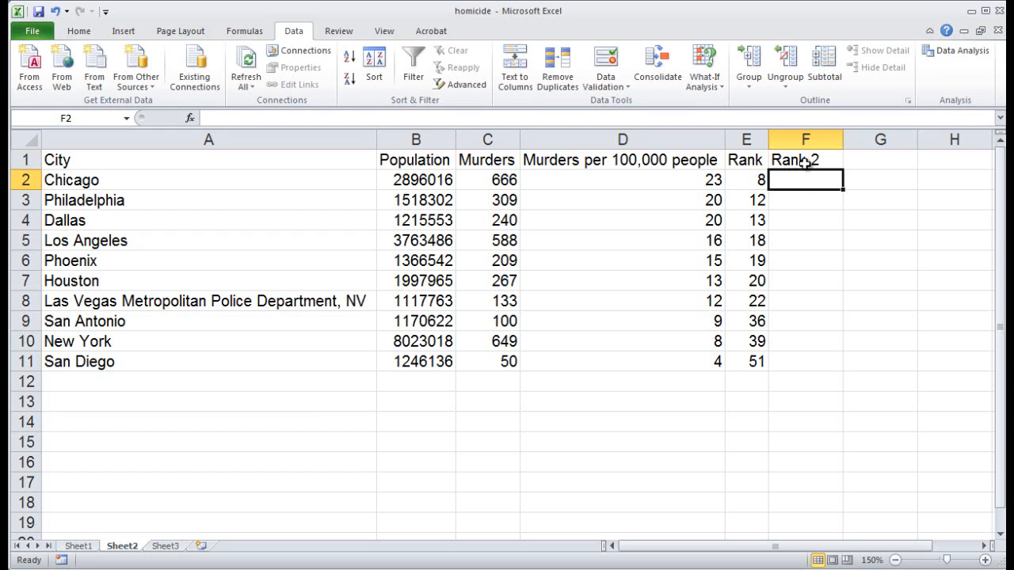
type("1")
key("Return")
type("2")
key("Return")
- Extend the Rank 2 series from F2:F3 down to F11 so that San Diego gets rank 10
key("Up")
key("Up")
key("shift+Down")
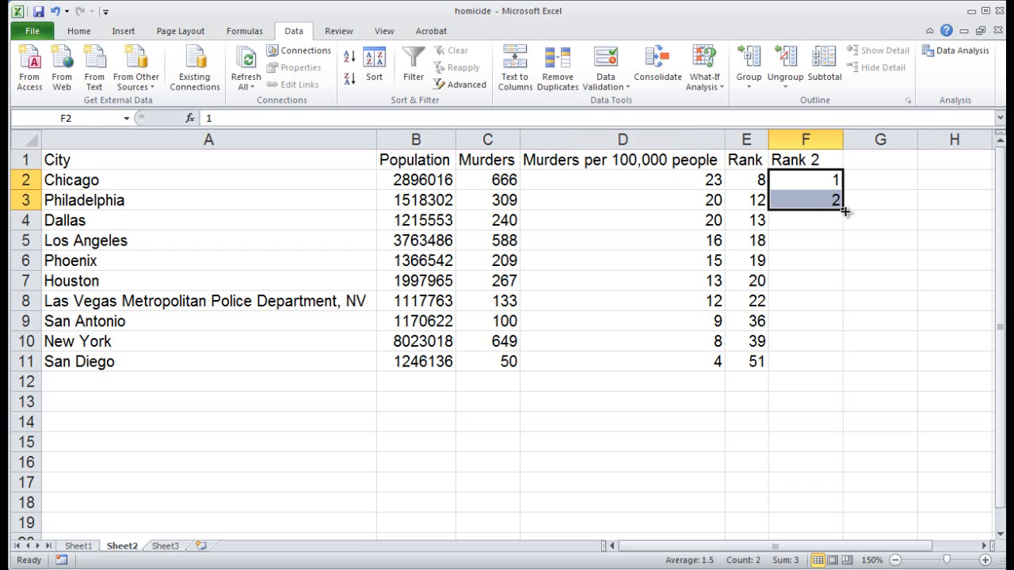
left_click_drag(846, 212, 846, 368)
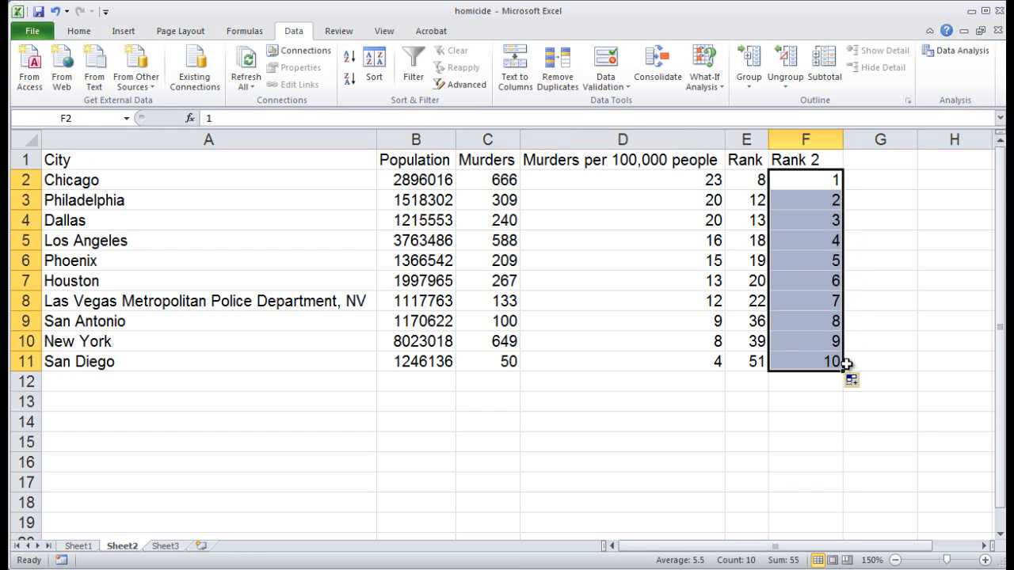
left_click(931, 347)
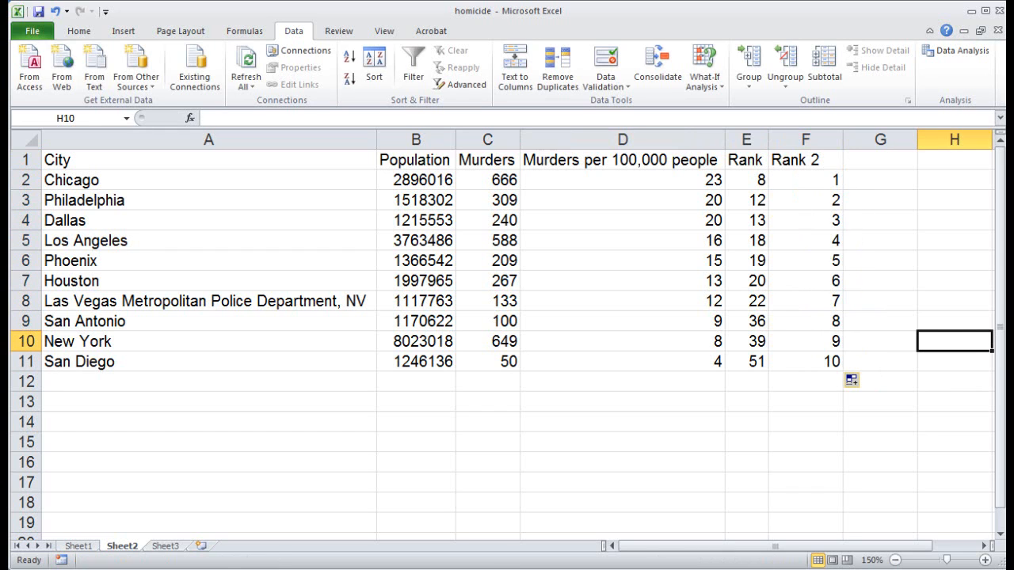
left_click(906, 426)
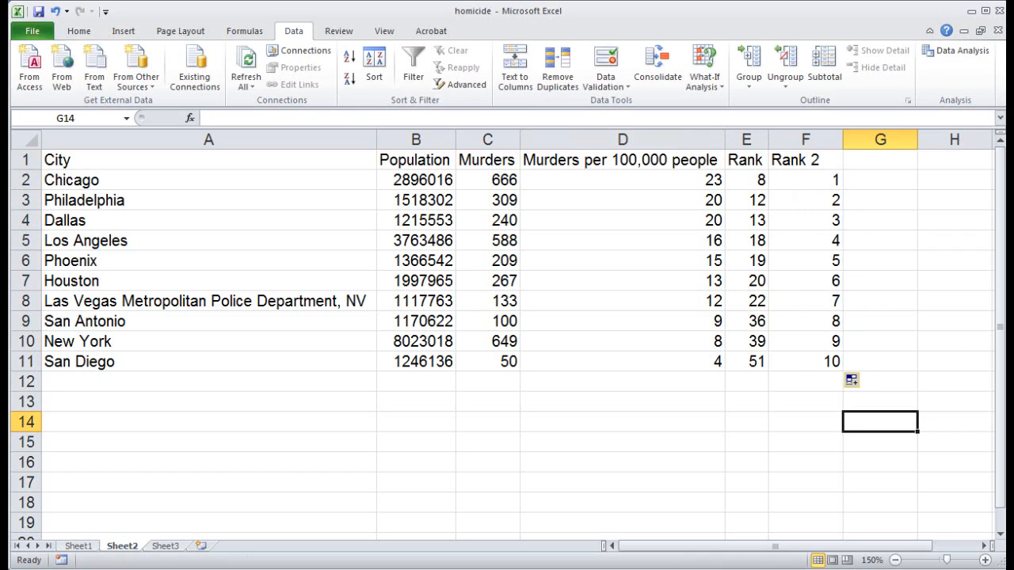